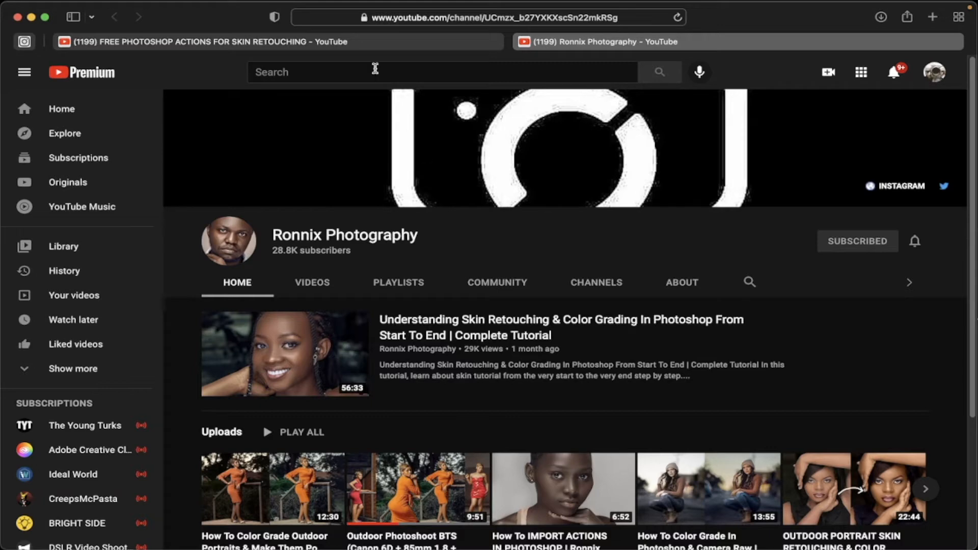
Expand the description of the "FREE PHOTOSHOP ACTIONS FOR SKIN RETOUCHING" video and open its Dropbox link for downloading the actions
click(367, 45)
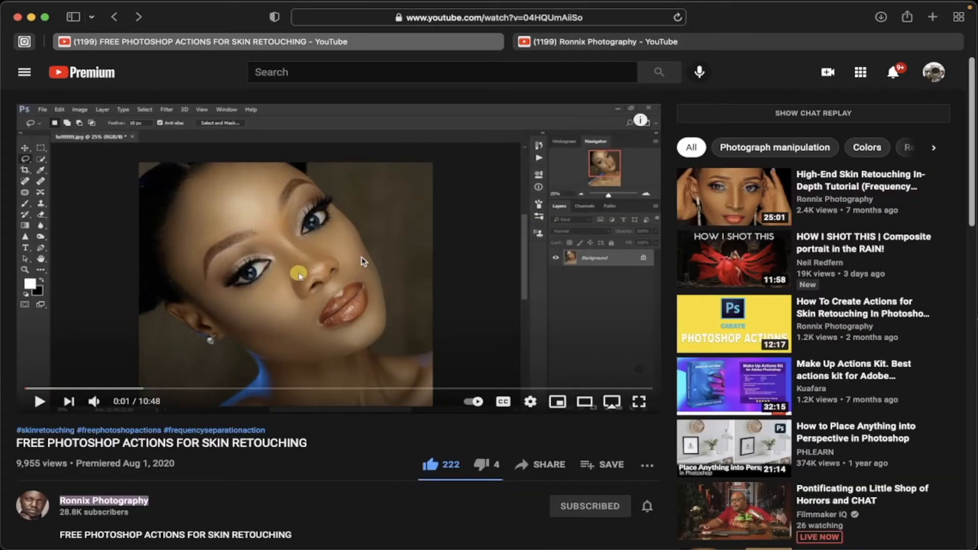
scroll(362, 262, down, 5)
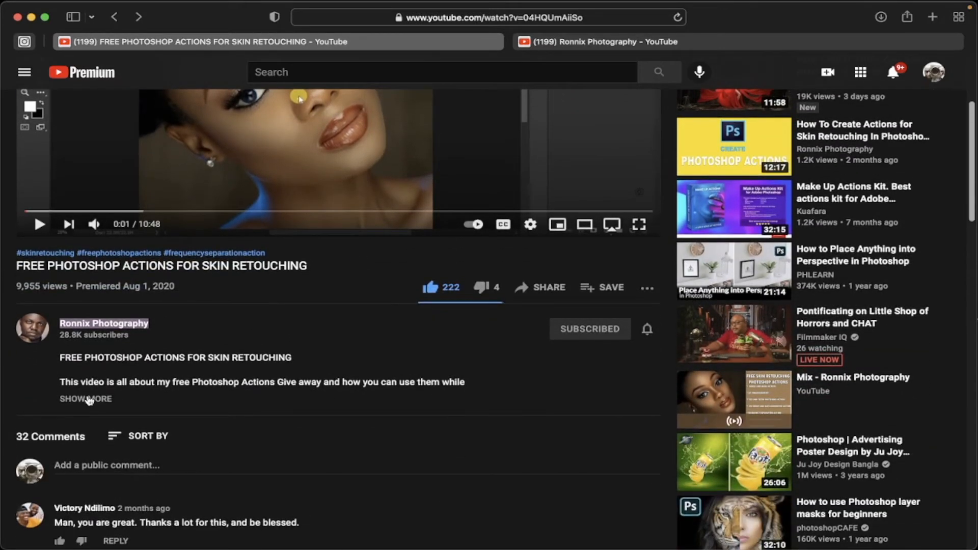
click(85, 398)
scroll(276, 407, down, 1)
scroll(283, 411, down, 3)
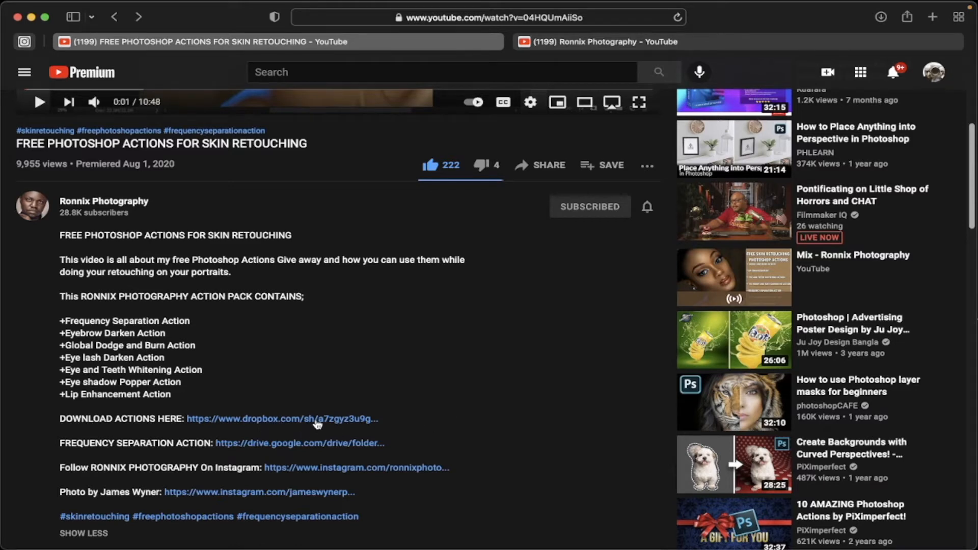
click(317, 420)
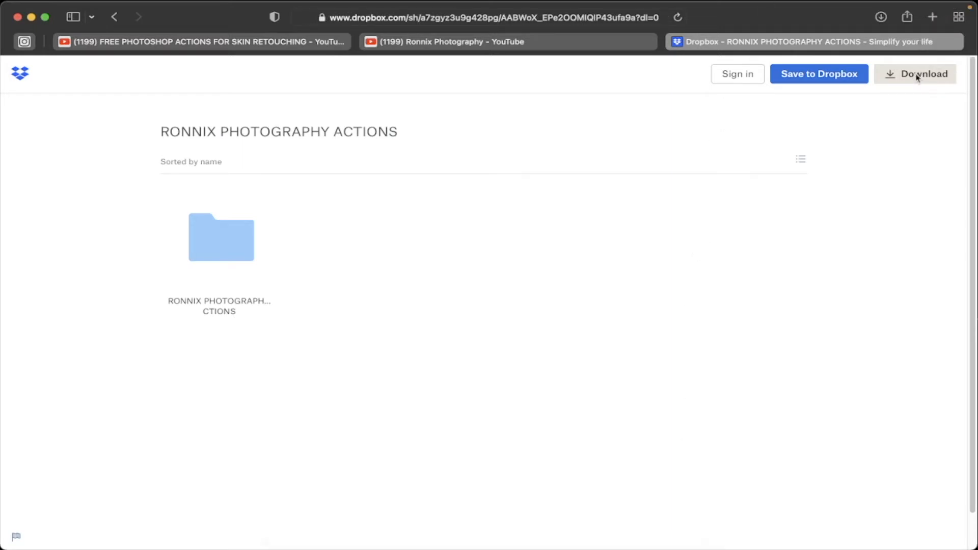
Minimize the browser and open the RONNIX PHOTOGRAPHY ACTIONS folder from Downloads in Finder
click(31, 18)
mouse_move(252, 546)
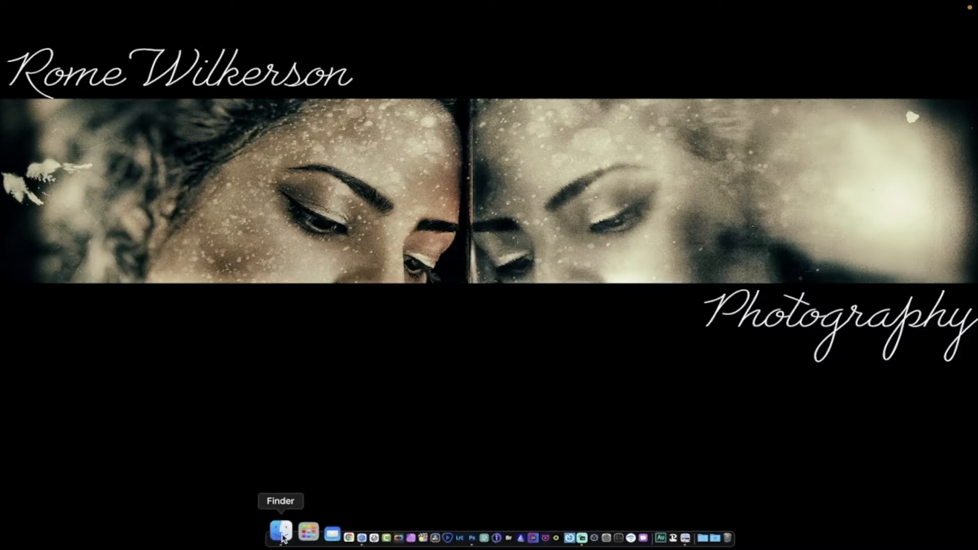
click(284, 538)
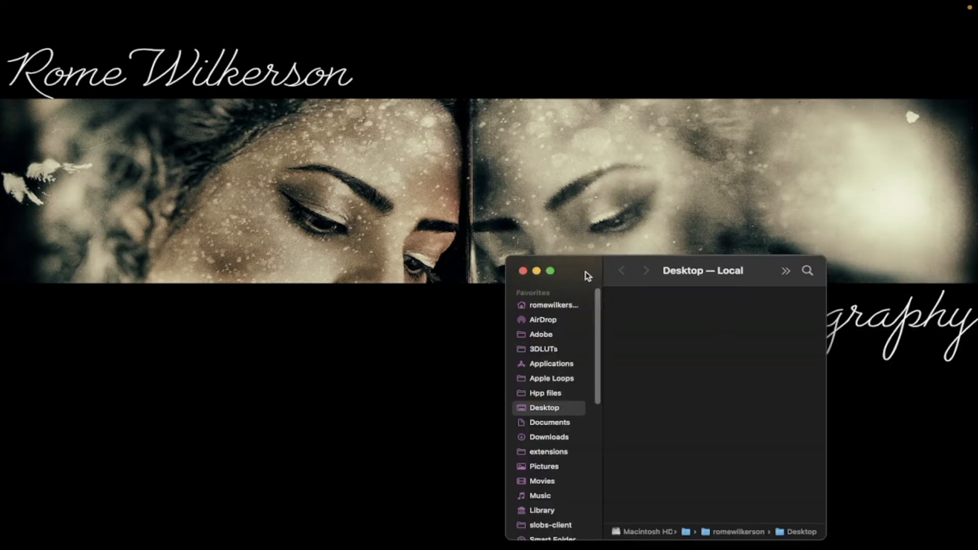
drag(585, 274, 399, 211)
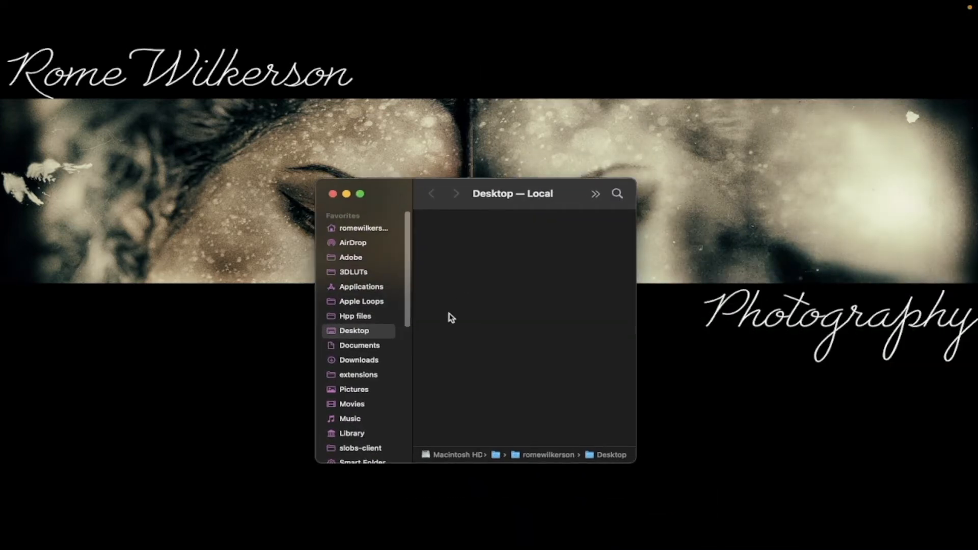
click(359, 361)
scroll(499, 354, up, 3)
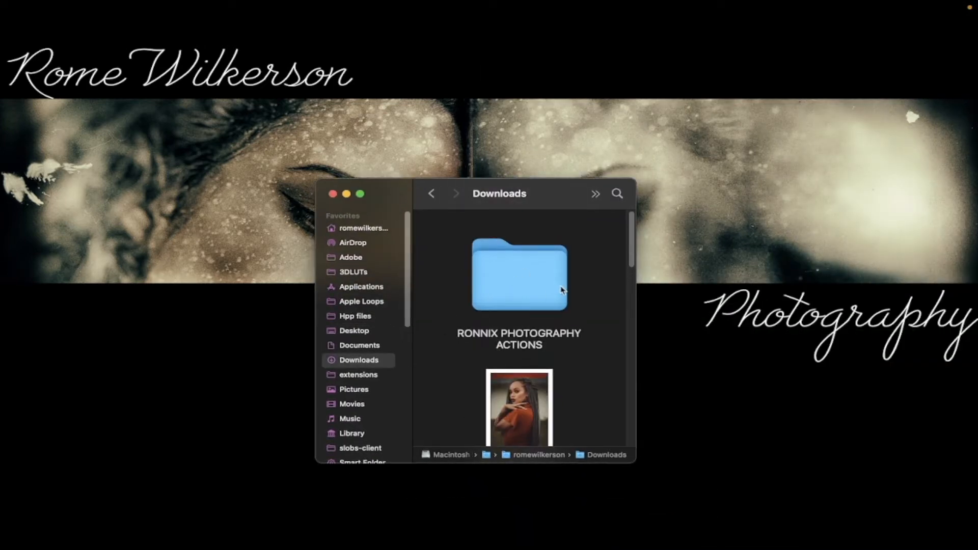
double_click(520, 281)
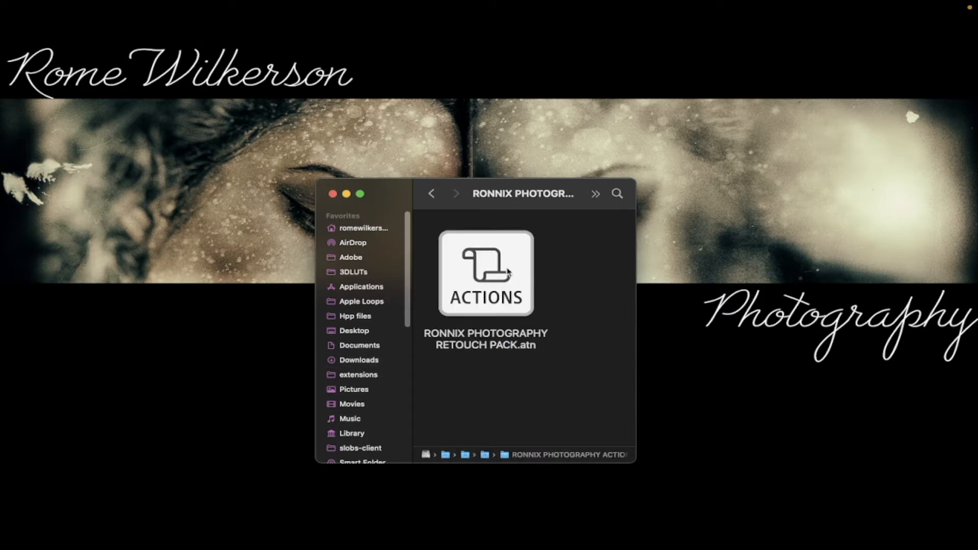
Move the Finder window to the lower-left corner of the desktop and reduce its height
drag(393, 193, 145, 276)
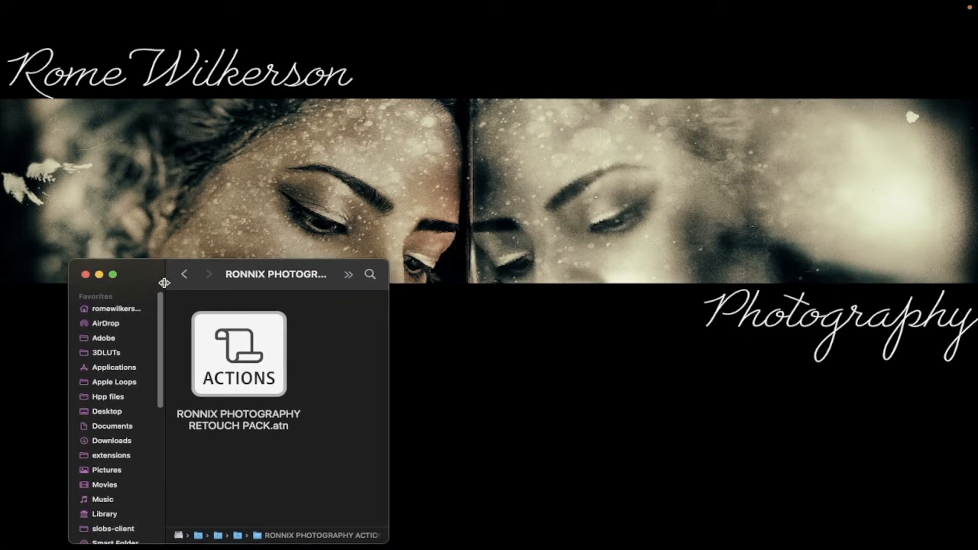
drag(159, 283, 105, 283)
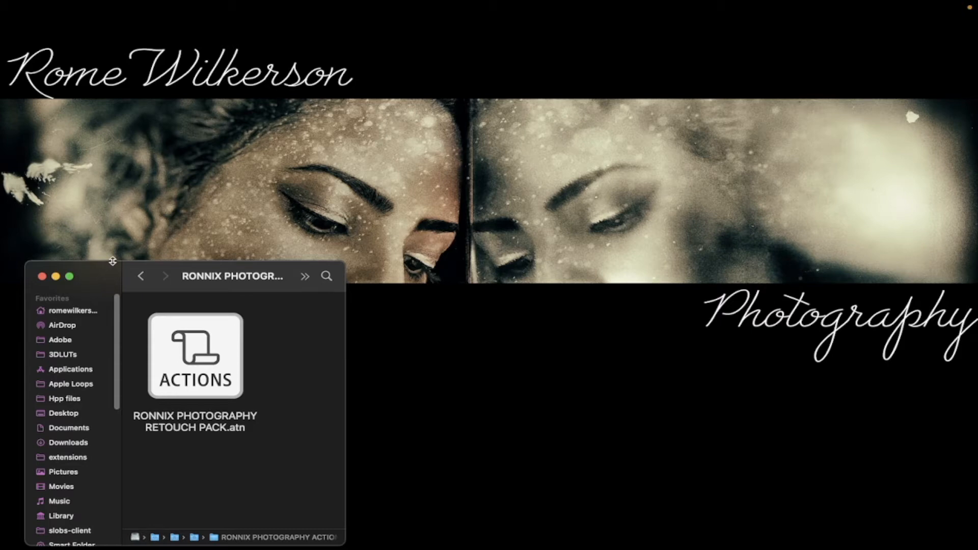
drag(113, 261, 110, 288)
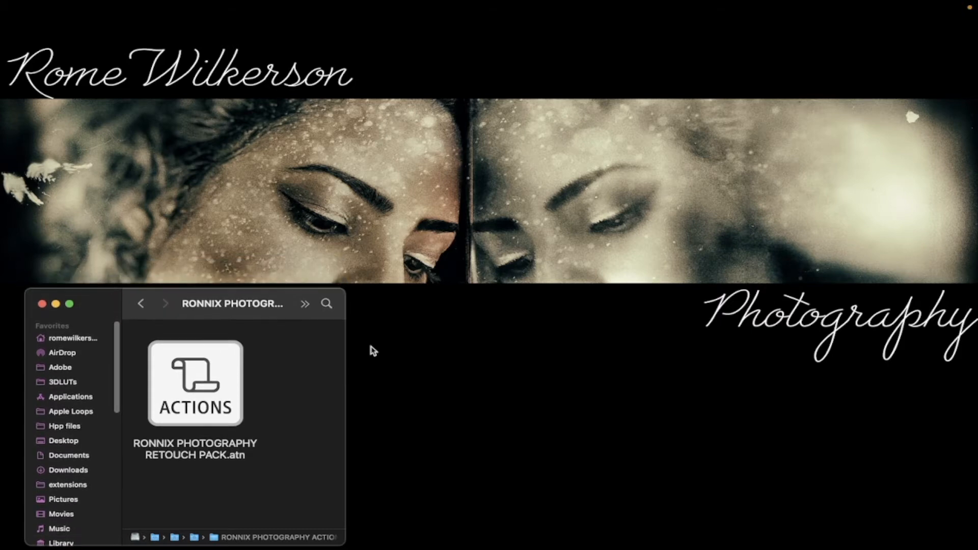
Switch to Adobe Photoshop 2021 and look through the installed actions
mouse_move(392, 541)
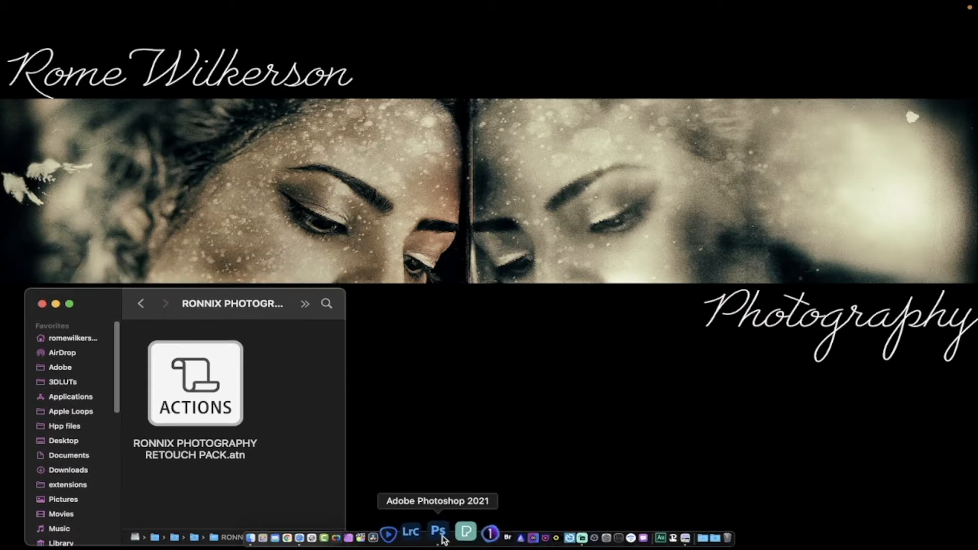
click(439, 533)
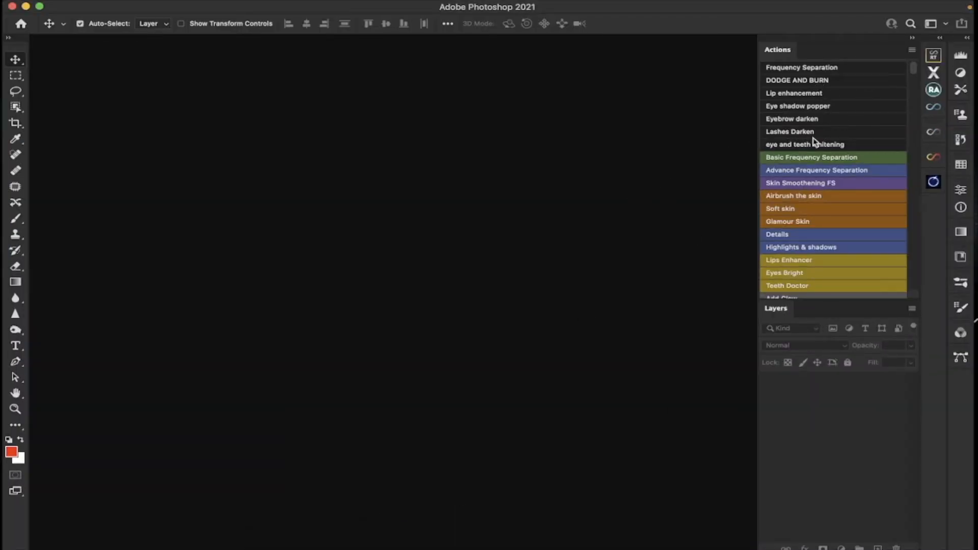
scroll(821, 88, down, 3)
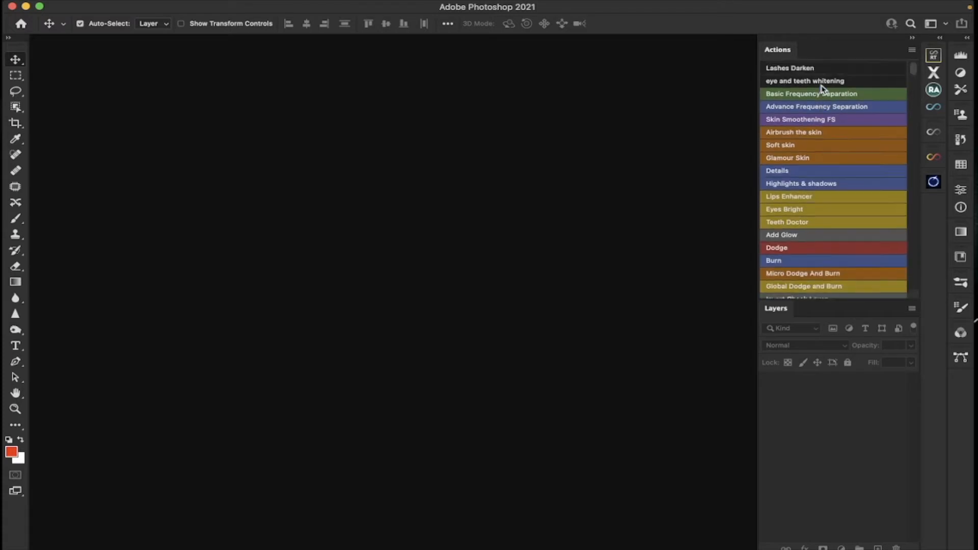
scroll(820, 88, up, 3)
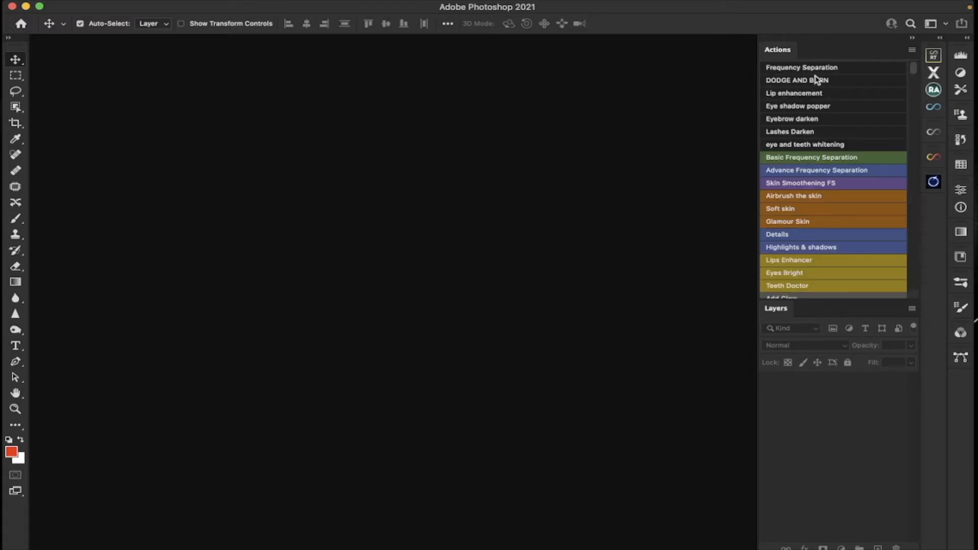
Turn off Button Mode for the actions and collapse the Pro Workflow X set
click(913, 50)
click(860, 56)
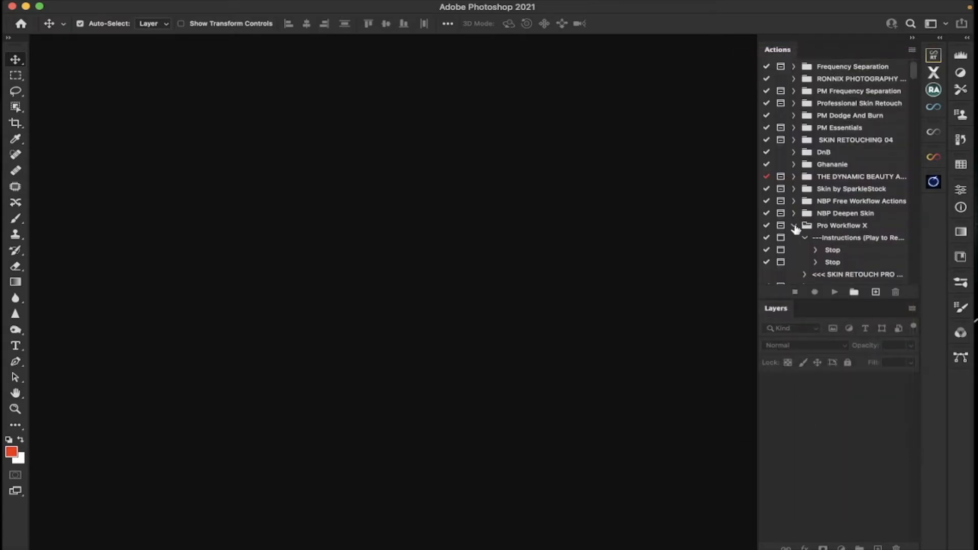
click(794, 226)
scroll(802, 232, down, 10)
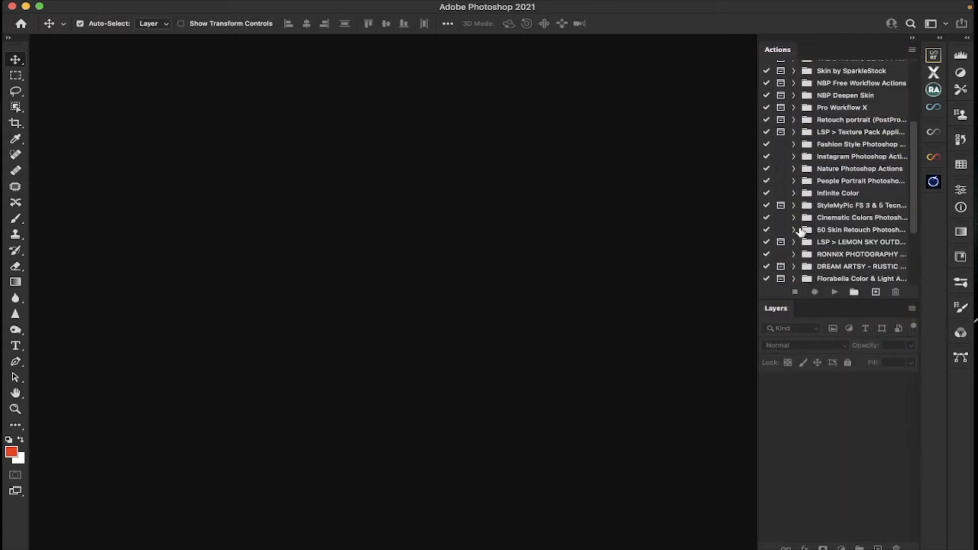
scroll(802, 232, up, 10)
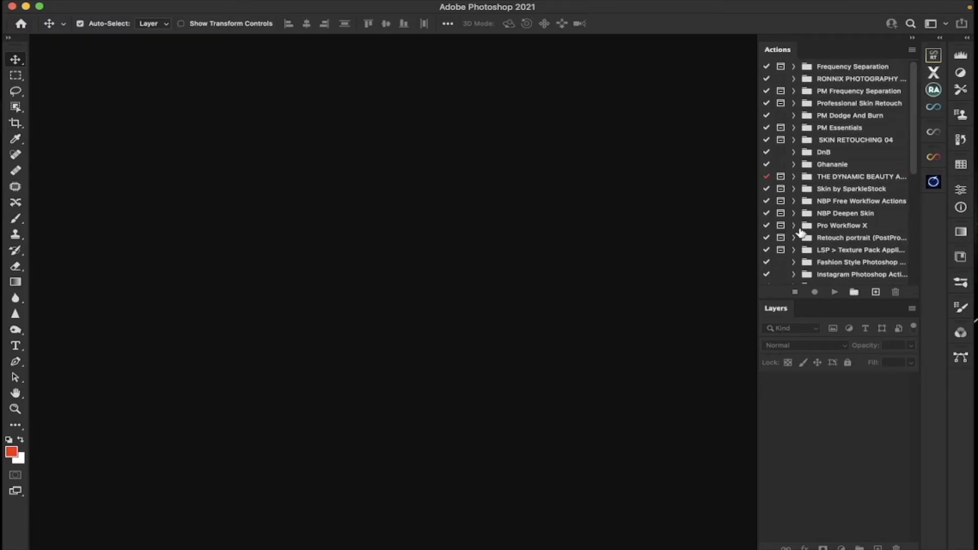
Delete the first two action sets, Frequency Separation and RONNIX PHOTOGRAPHY
click(837, 69)
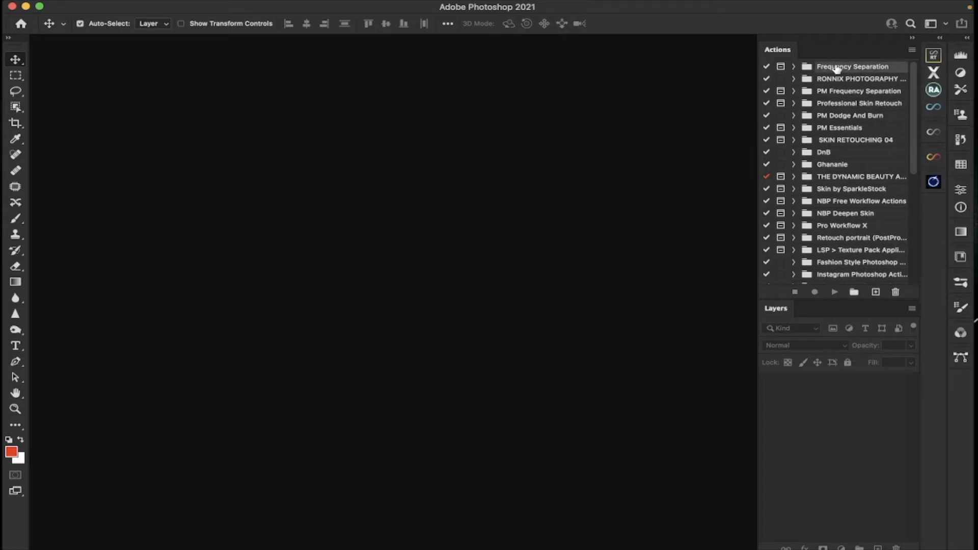
shift+click(840, 80)
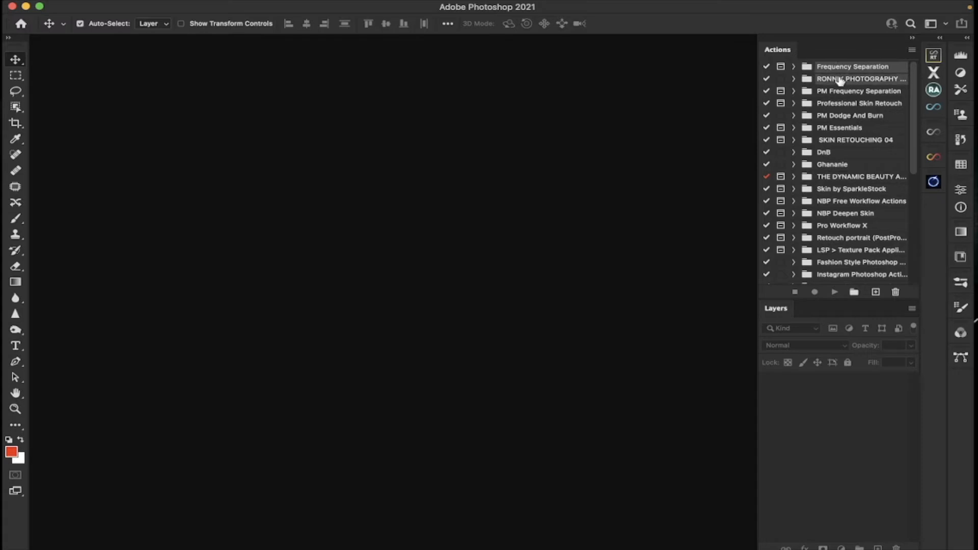
click(896, 293)
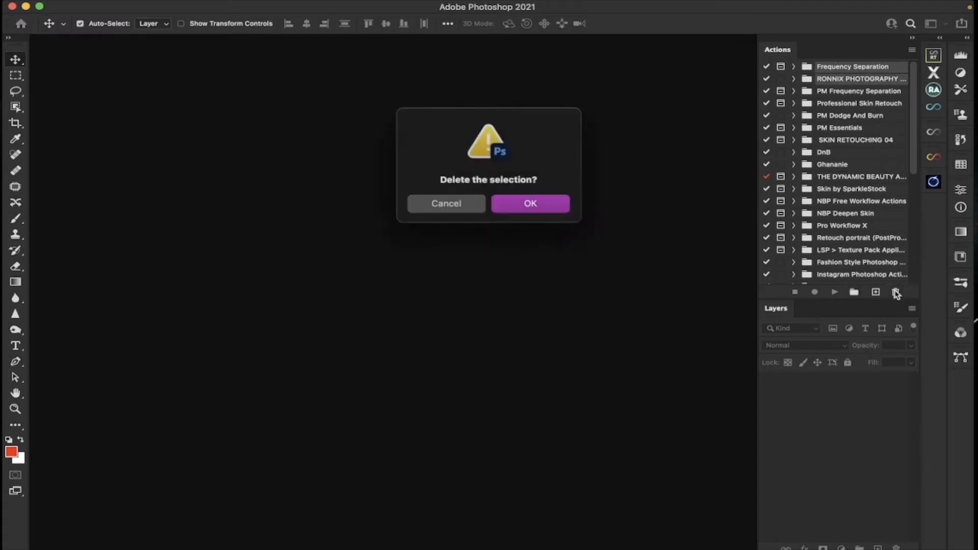
click(536, 203)
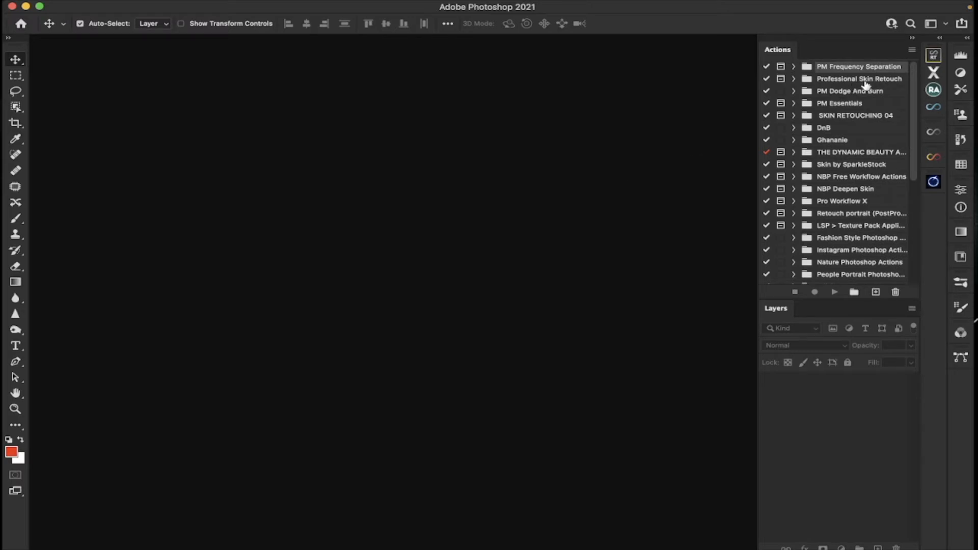
Load the action file Frequency Separation.atn and move its collapsed set to the start of the actions list
scroll(866, 85, down, 1)
scroll(896, 68, up, 1)
click(912, 50)
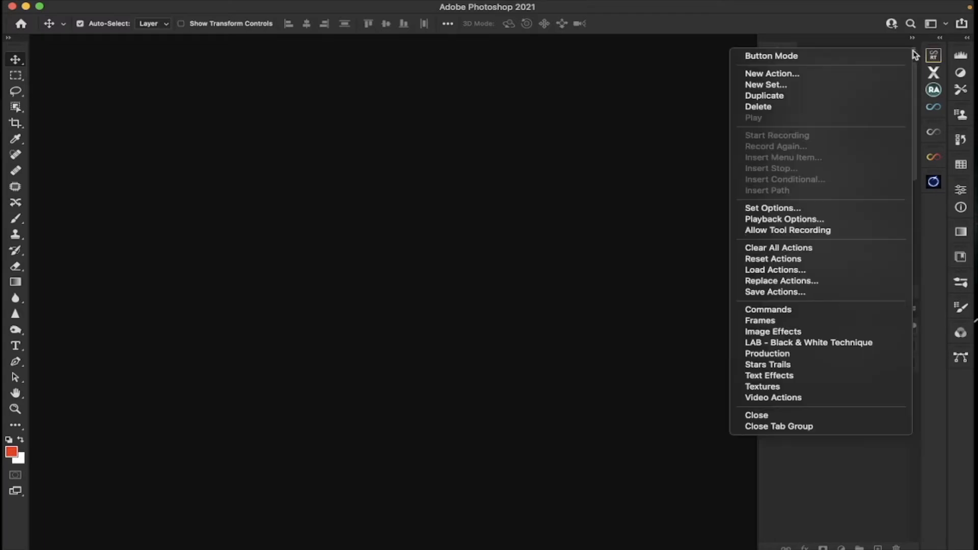
click(803, 274)
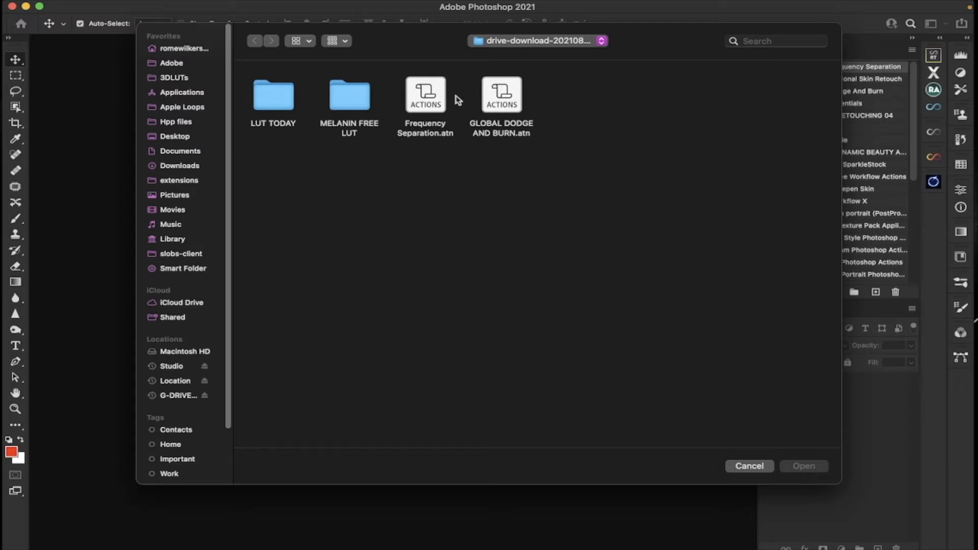
click(424, 98)
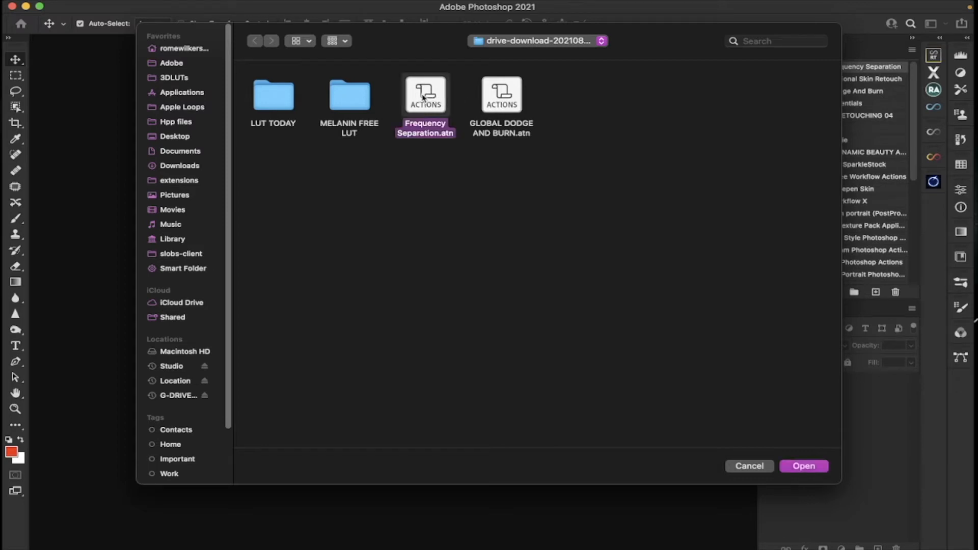
click(804, 467)
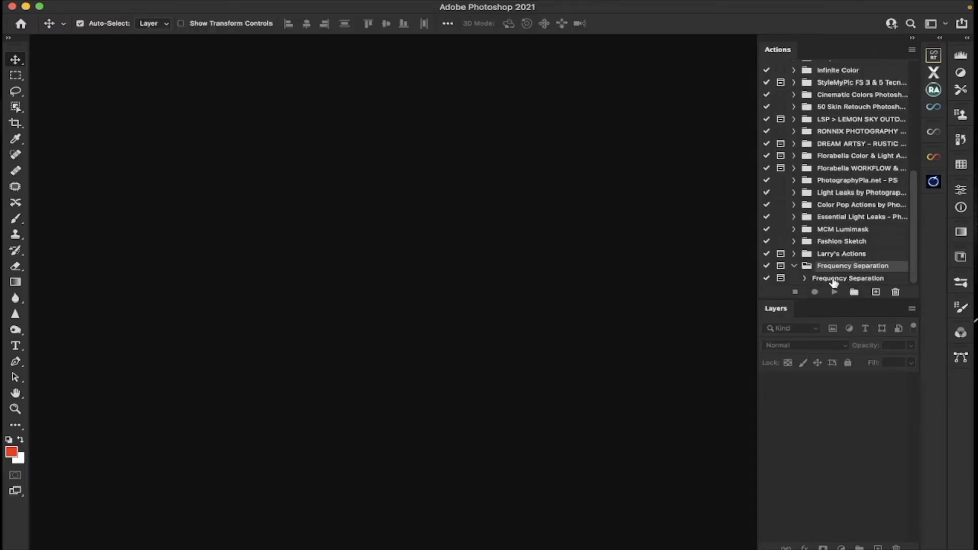
click(794, 266)
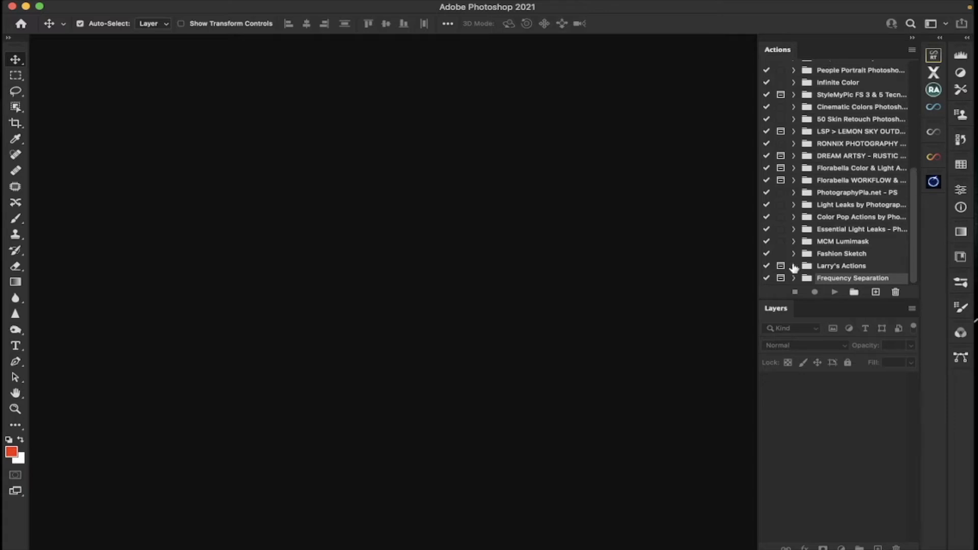
drag(826, 279, 796, 61)
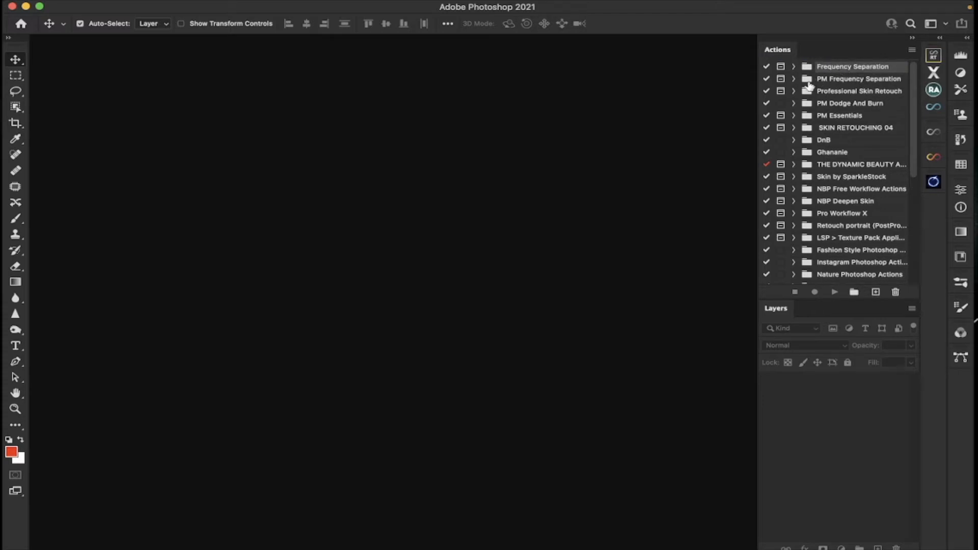
Load RONNIX PHOTOGRAPHY RETOUCH PACK.atn from the RONNIX PHOTOGRAPHY ACTIONS folder in Downloads and place its set directly below Frequency Separation
click(913, 50)
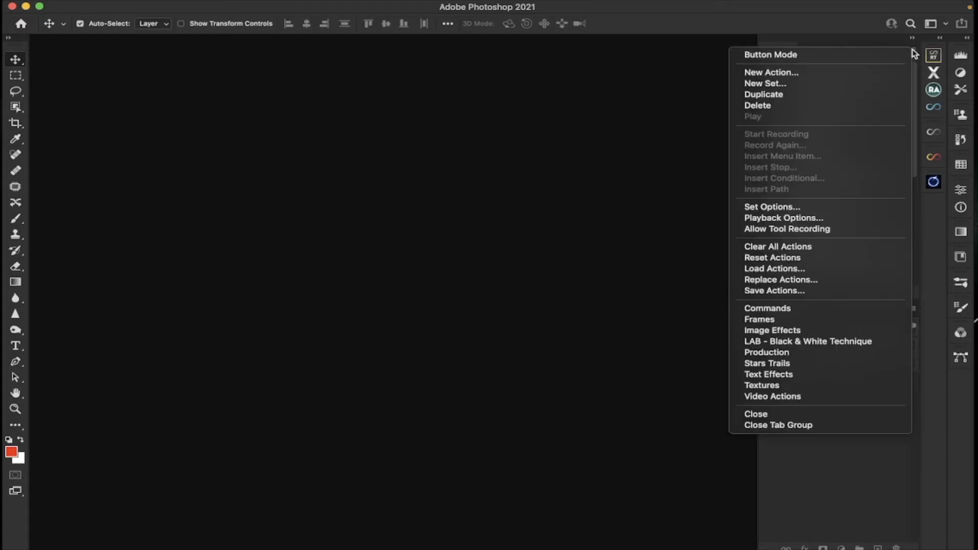
click(802, 270)
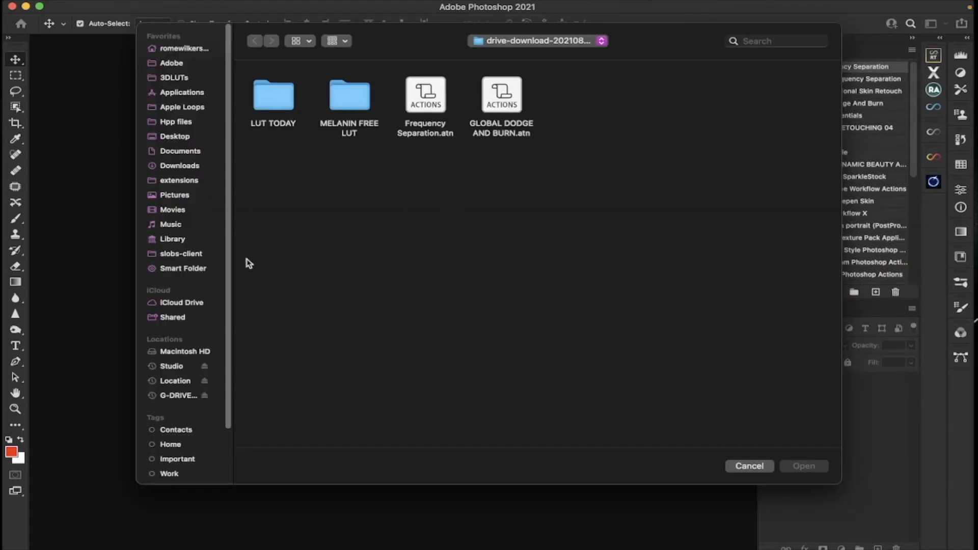
click(179, 166)
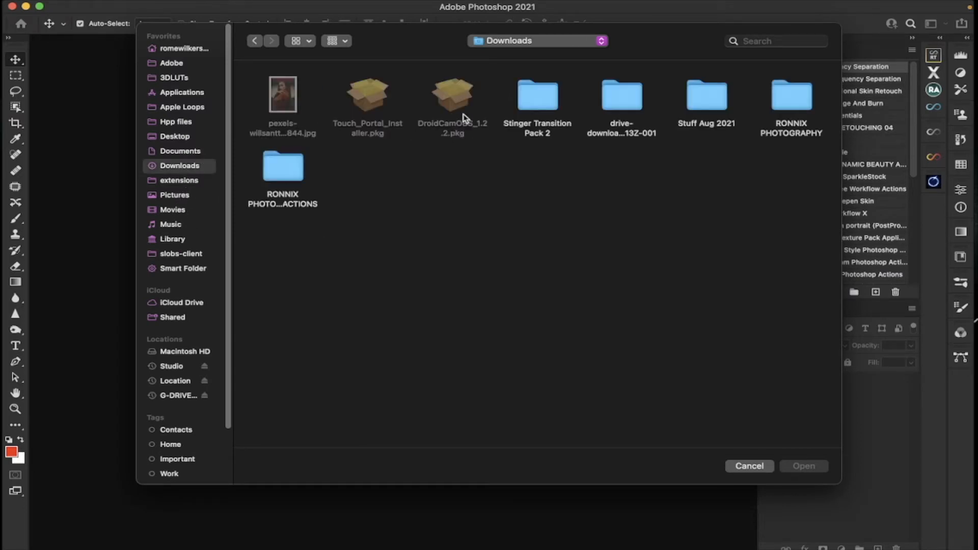
click(282, 173)
double_click(281, 174)
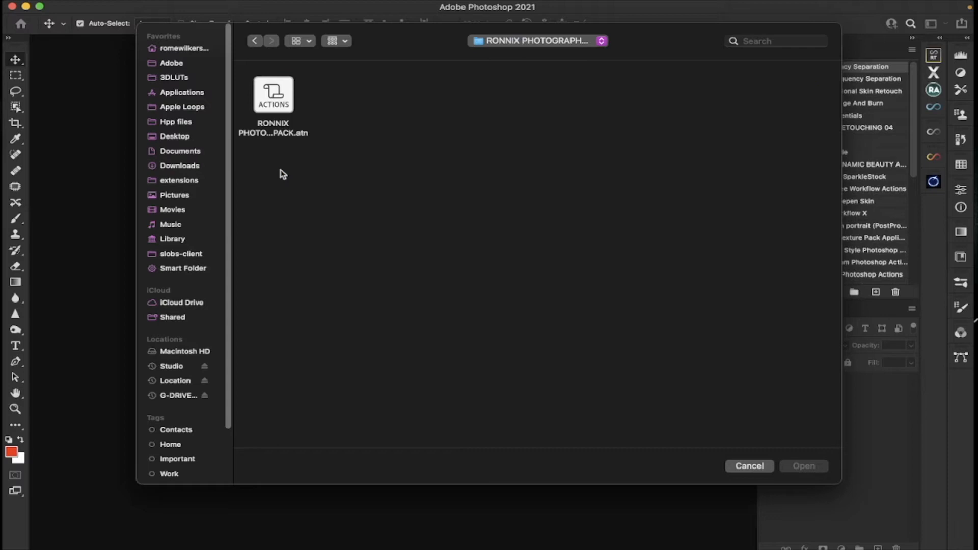
click(282, 94)
click(804, 466)
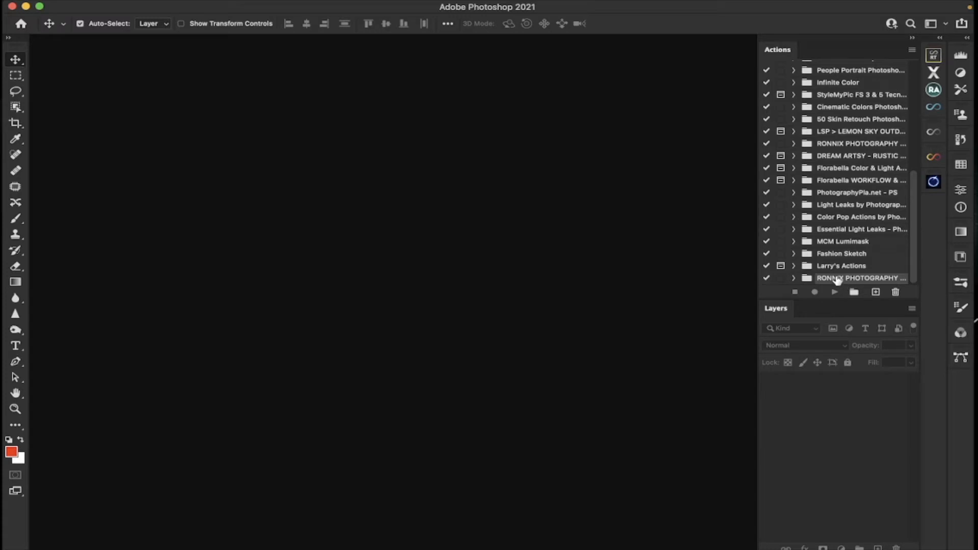
drag(837, 279, 815, 68)
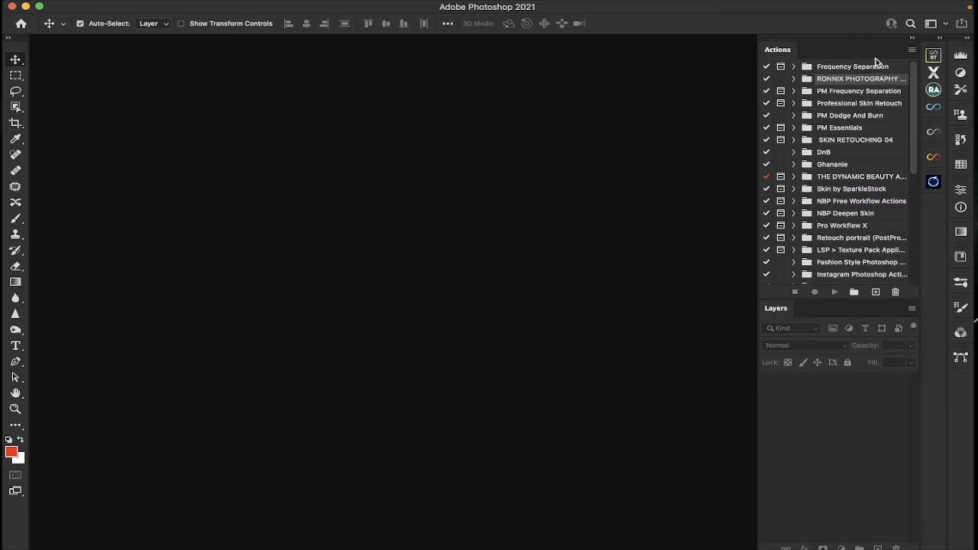
Turn Button Mode back on for the actions and open the raw photo 750_2123.NEF
click(913, 52)
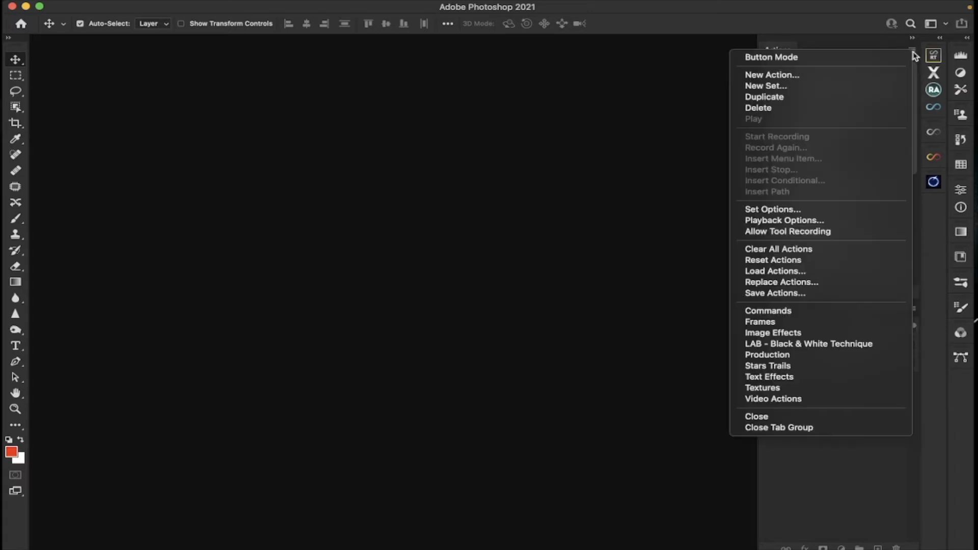
click(869, 58)
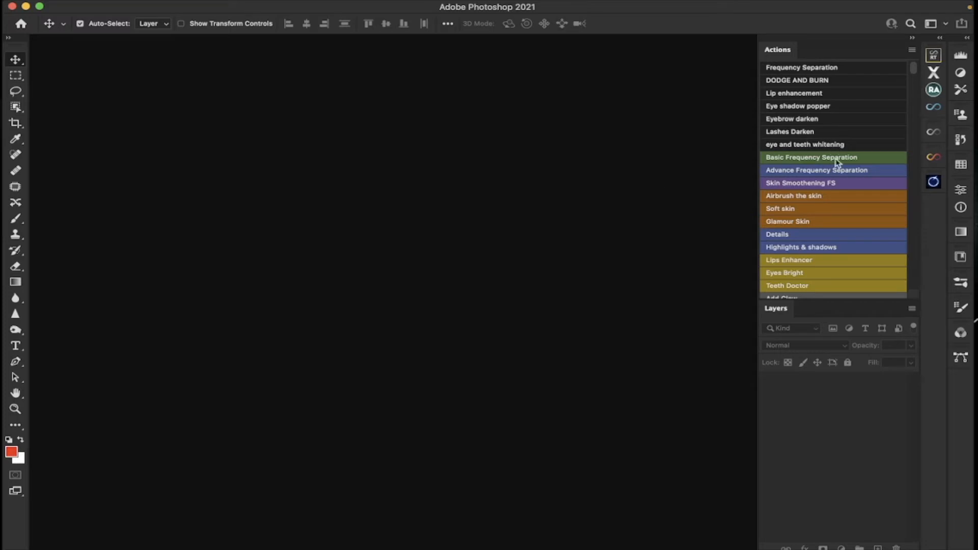
key(super+o)
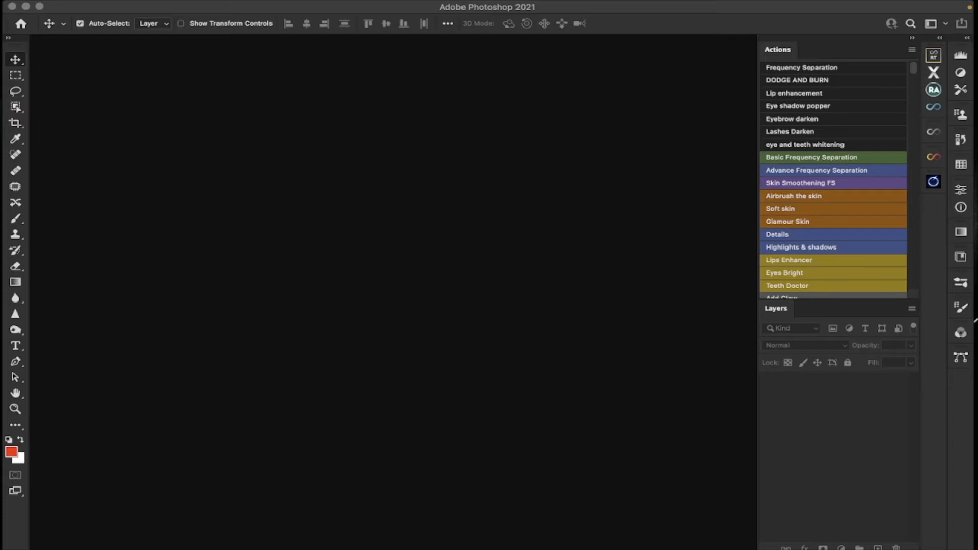
key(Return)
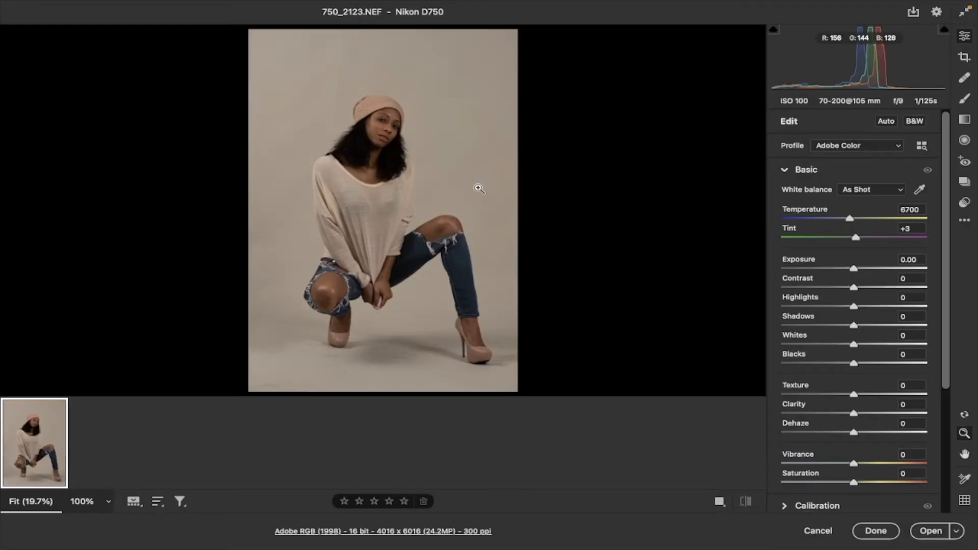
Crop the raw photo tighter around the model, to about 3268 x 4896 pixels
click(965, 57)
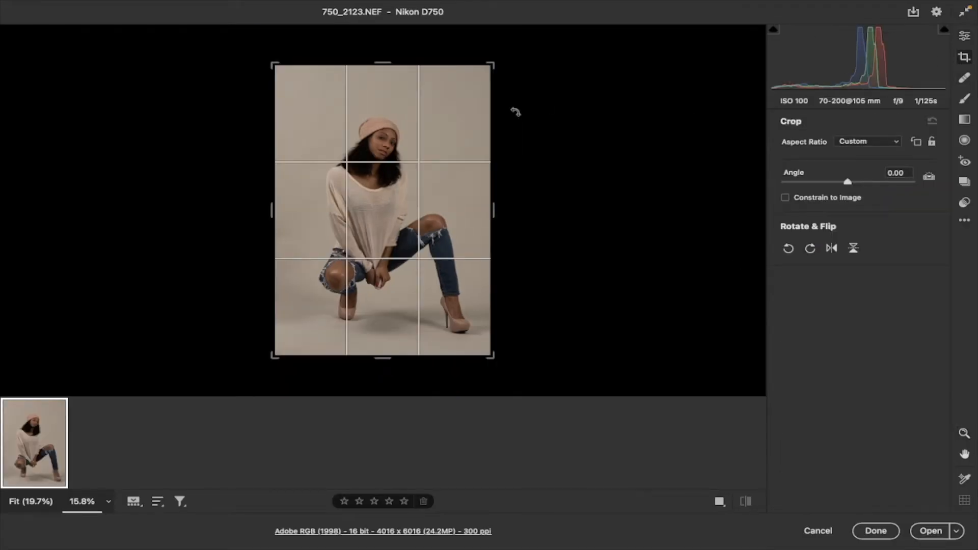
drag(491, 64, 474, 87)
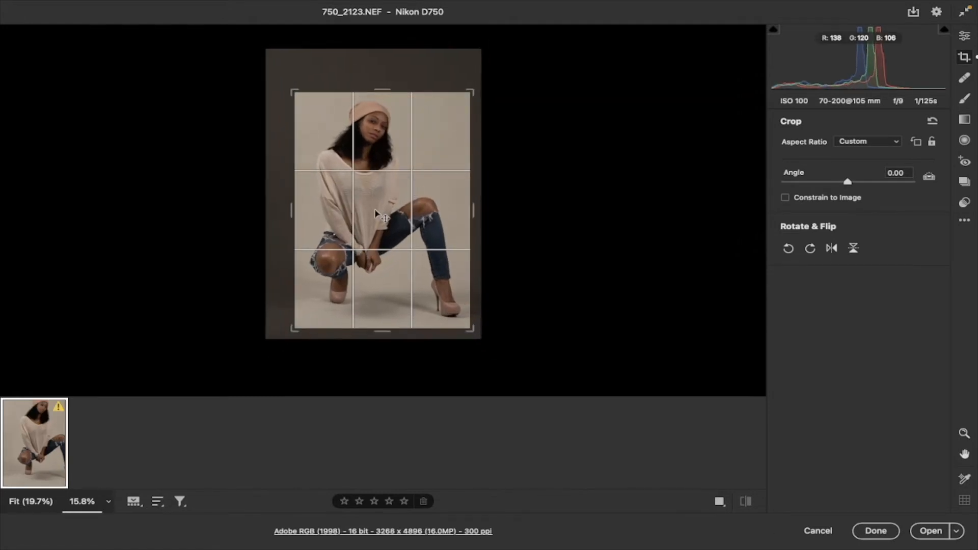
key(Return)
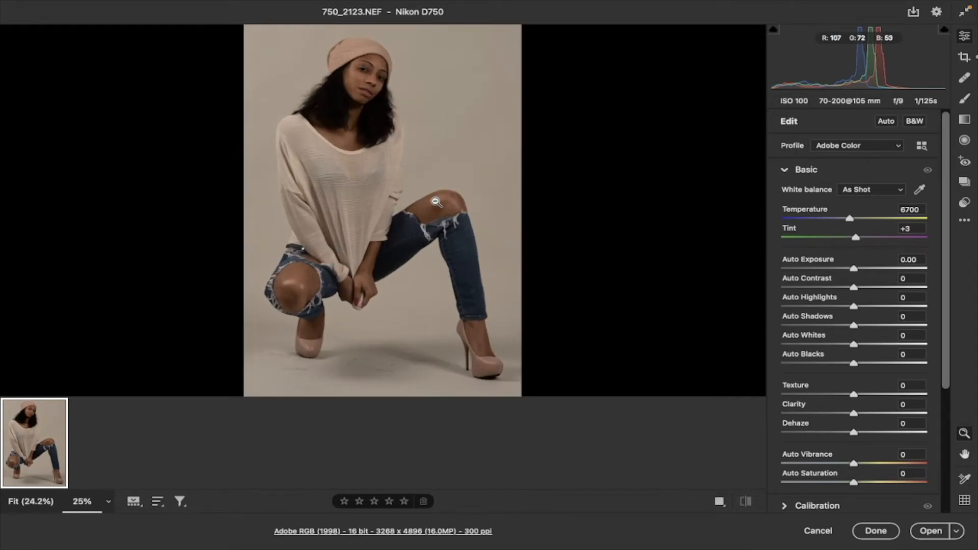
Set the white balance by sampling the grey backdrop, and set Exposure to +0.80 and Contrast to -10
click(921, 190)
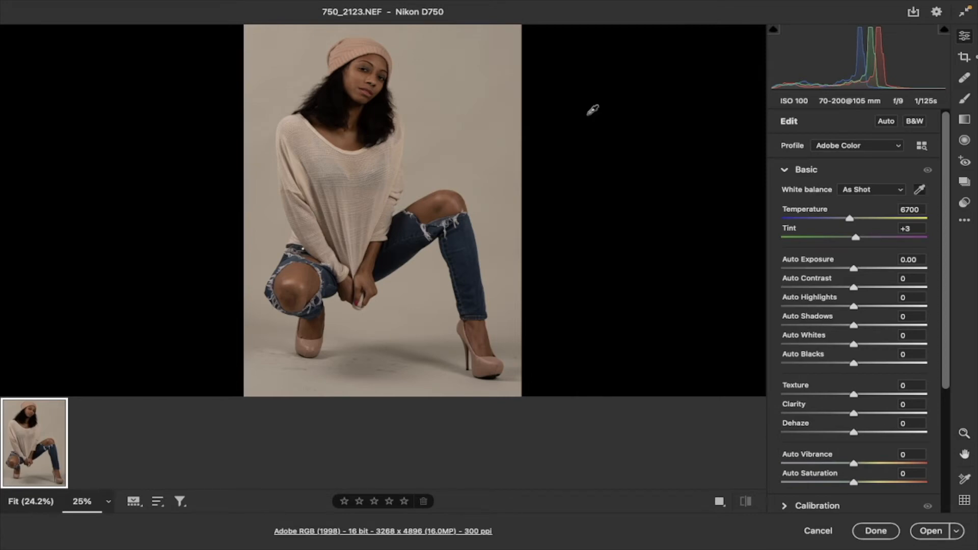
click(476, 91)
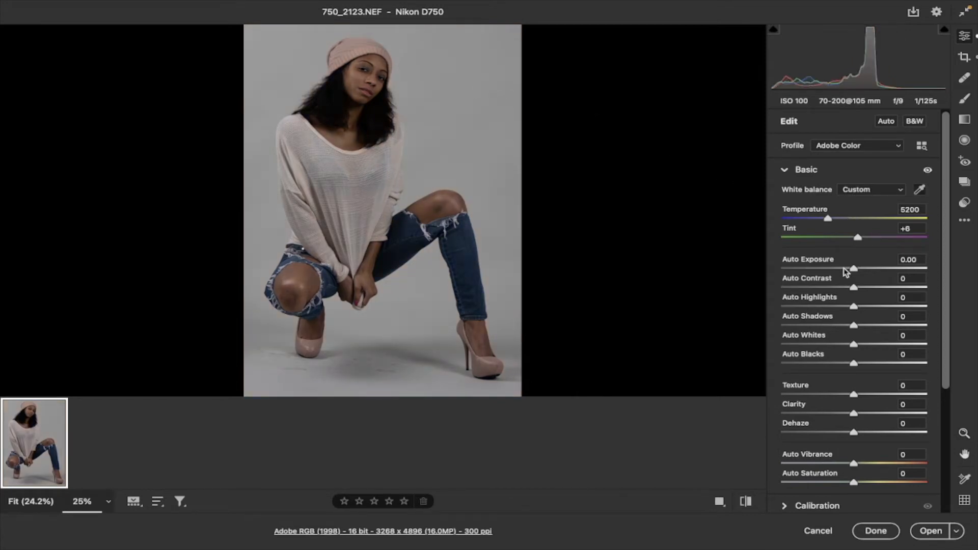
drag(856, 270, 847, 288)
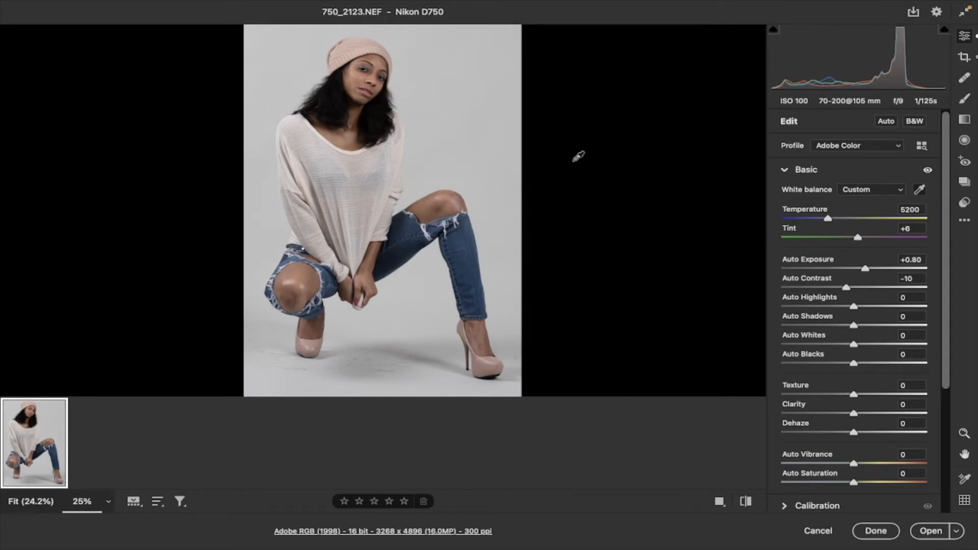
click(920, 192)
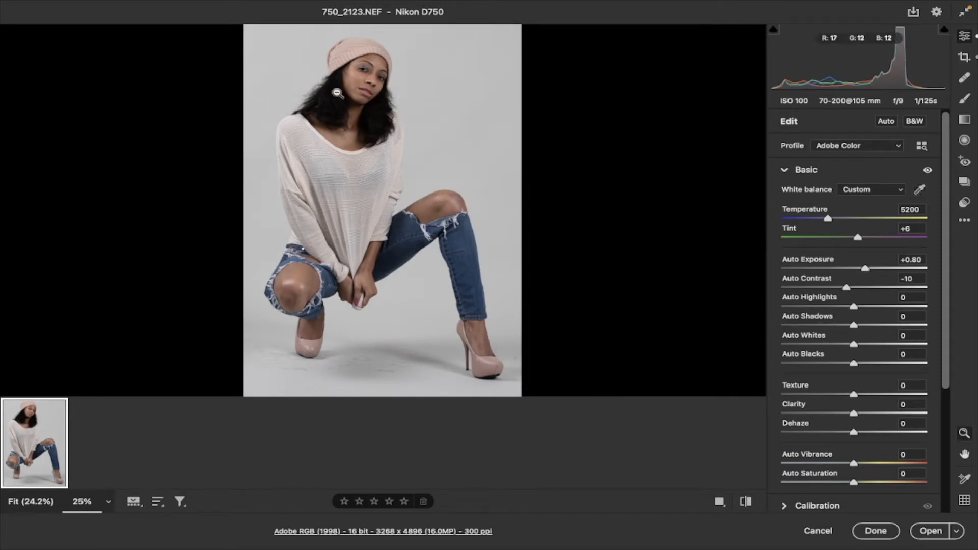
Examine the model's face close up and raise Exposure to +0.95
click(360, 76)
click(360, 77)
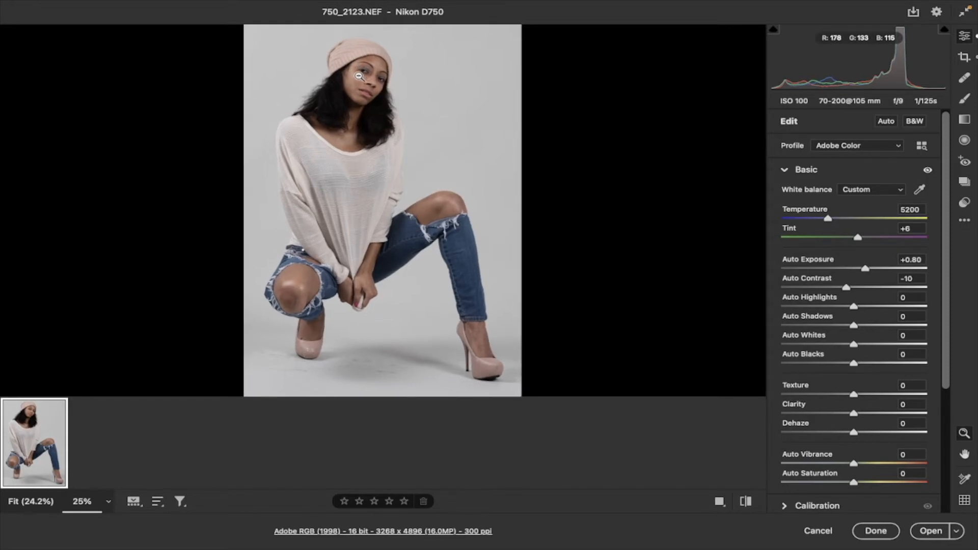
drag(360, 77, 360, 76)
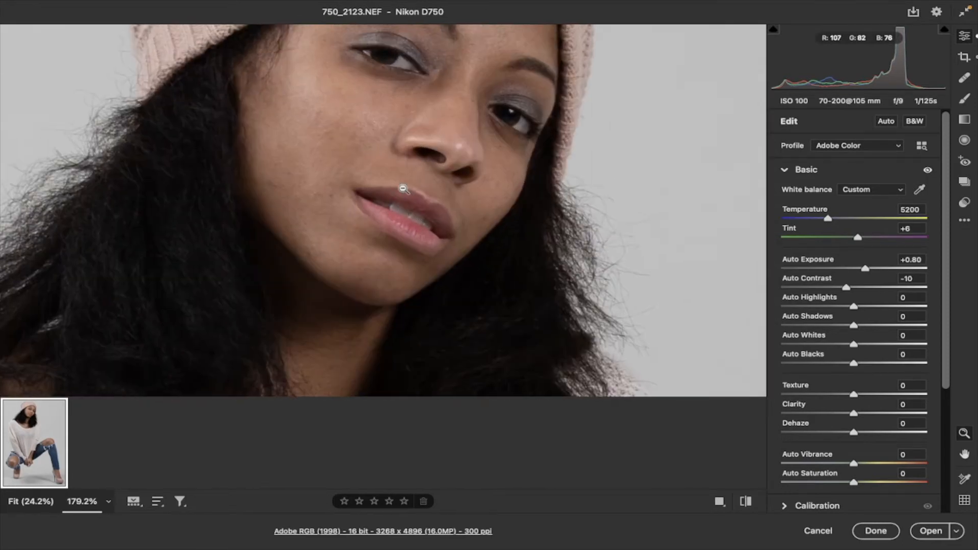
scroll(404, 189, up, 4)
scroll(403, 189, down, 3)
scroll(403, 189, up, 1)
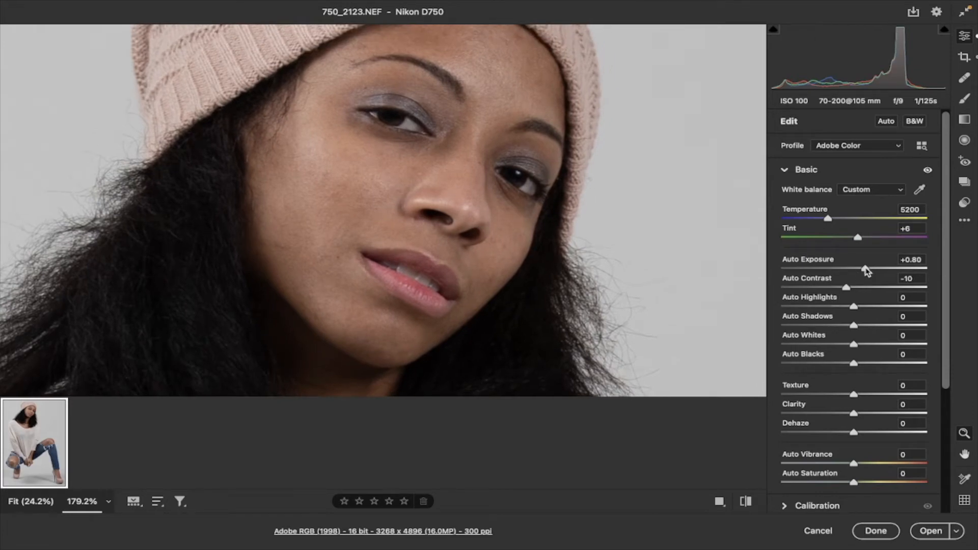
drag(865, 267, 868, 267)
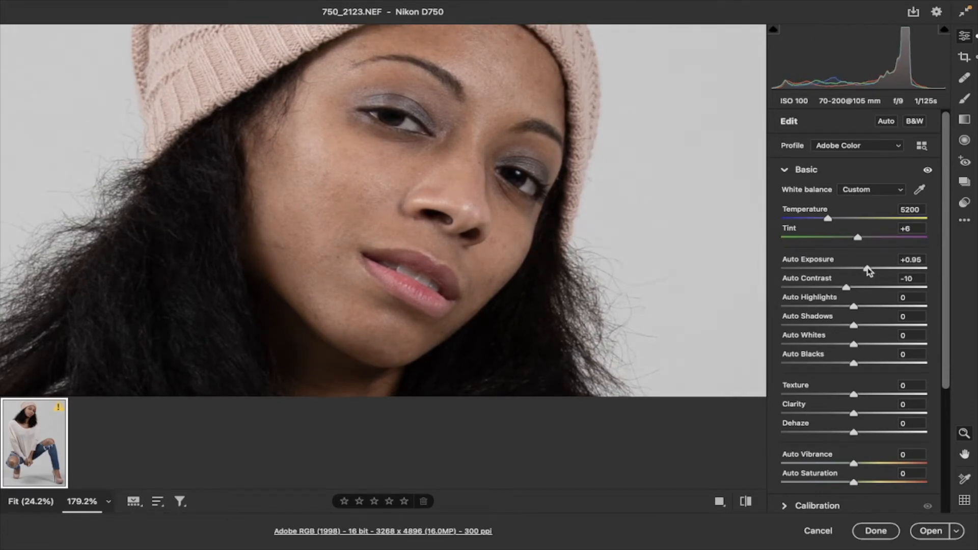
Enable chromatic aberration removal and lens profile corrections, and open the developed photo in Photoshop
scroll(853, 327, down, 5)
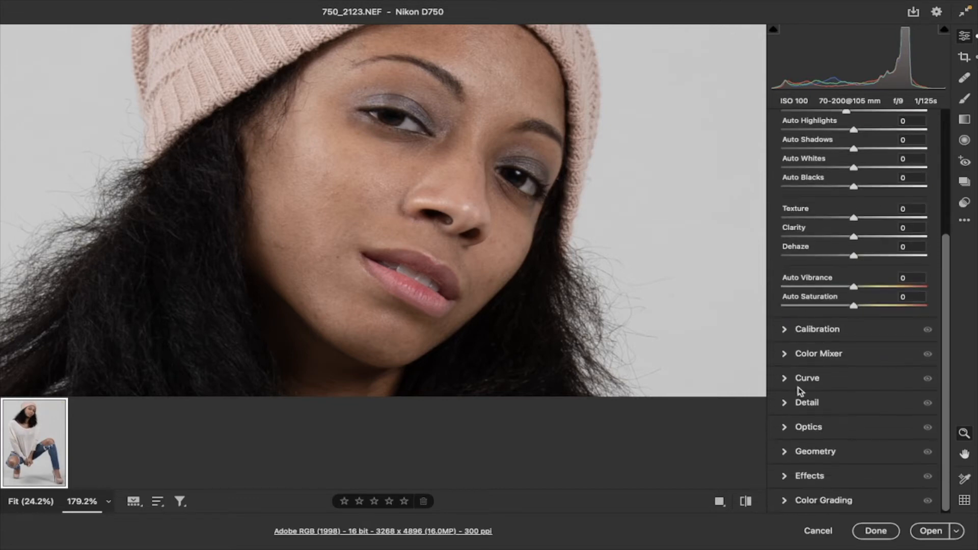
click(787, 408)
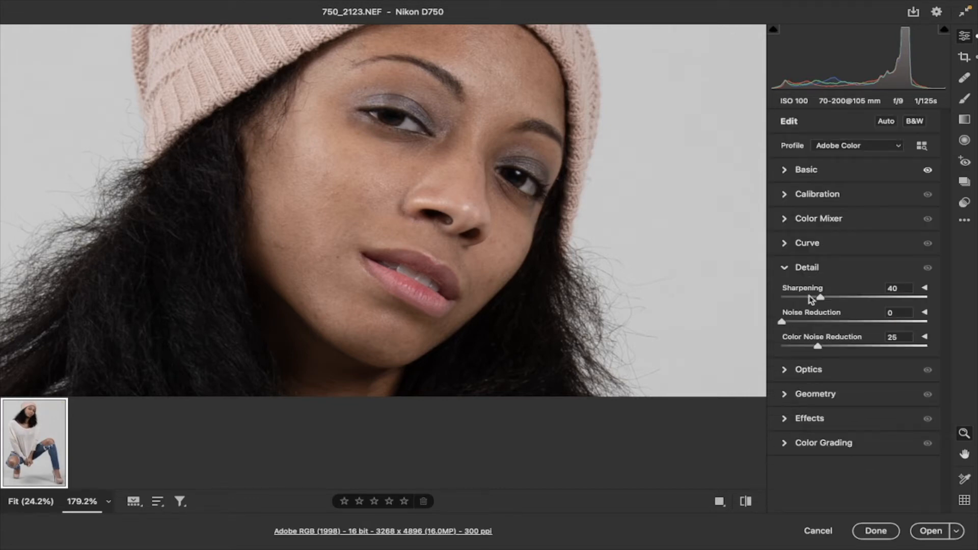
click(787, 369)
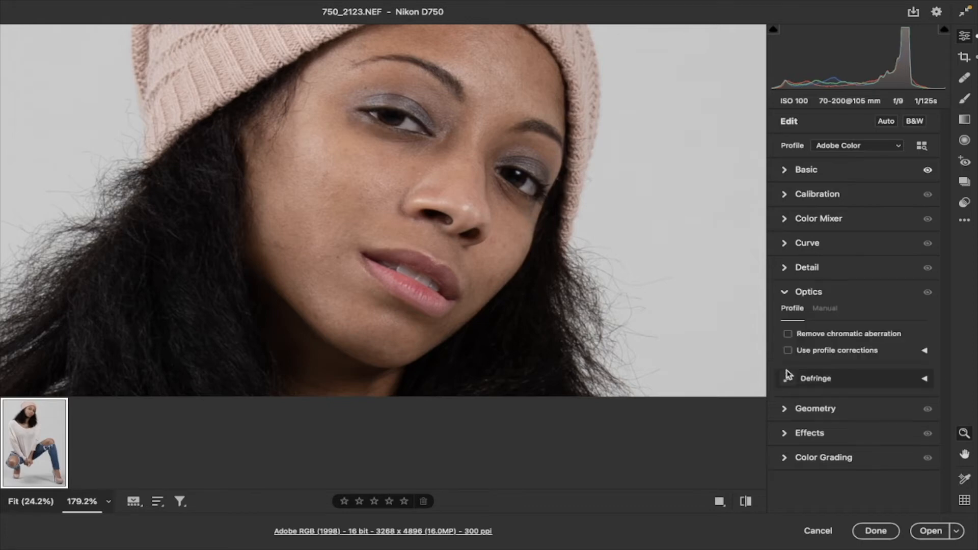
click(788, 335)
click(789, 351)
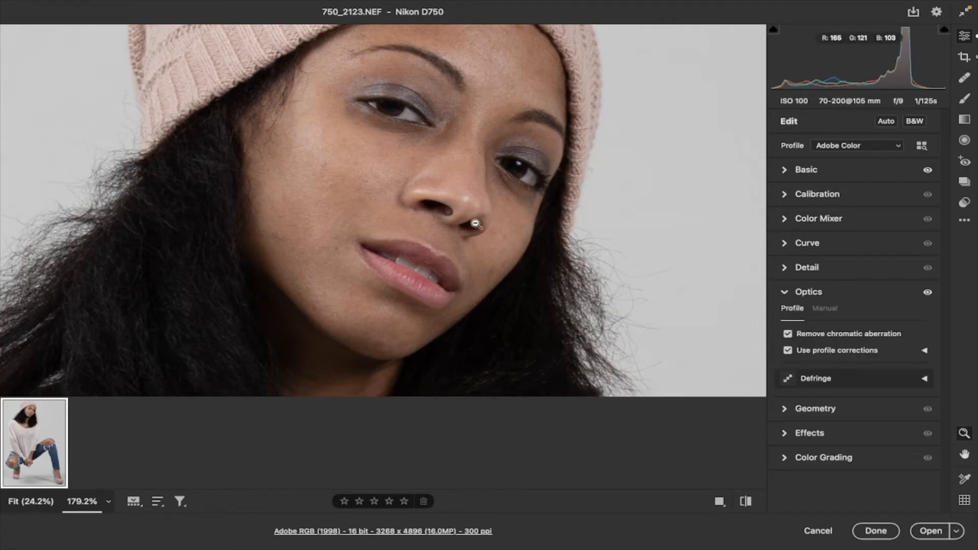
click(446, 204)
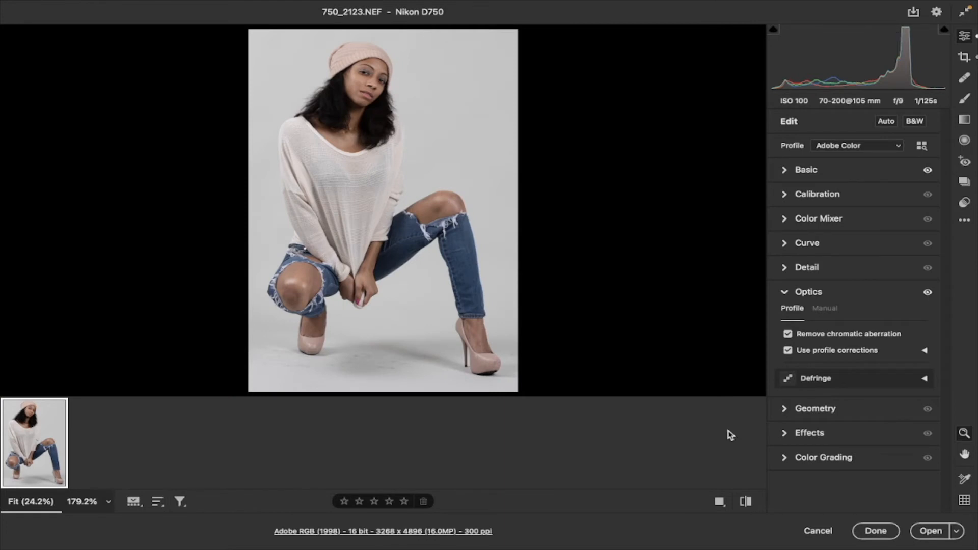
click(930, 532)
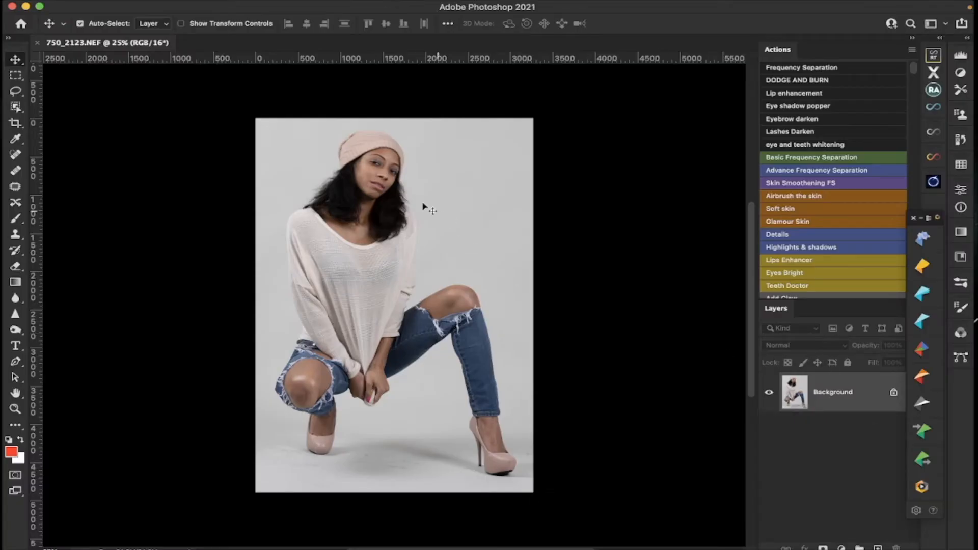
Inspect the model's face at 200% and duplicate the Background layer
click(15, 410)
click(379, 160)
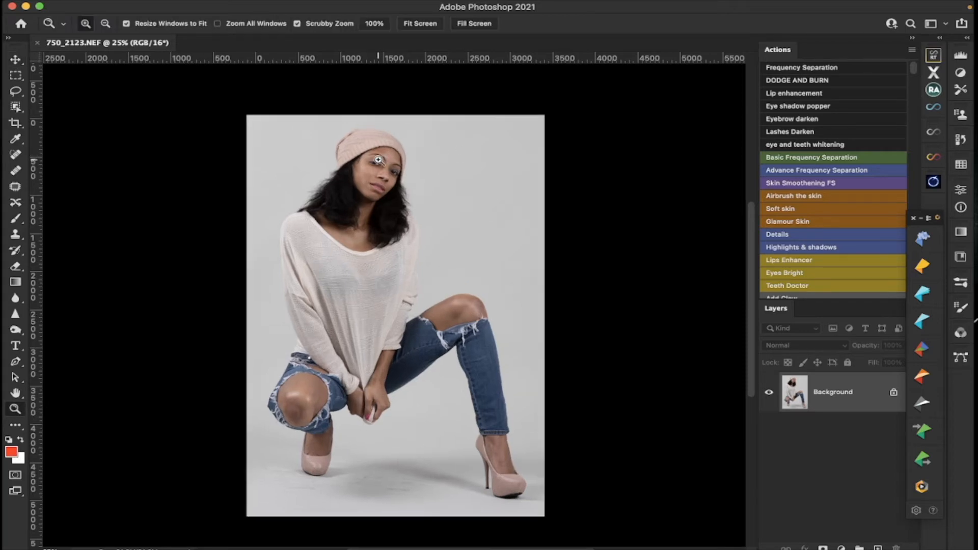
click(378, 159)
click(379, 160)
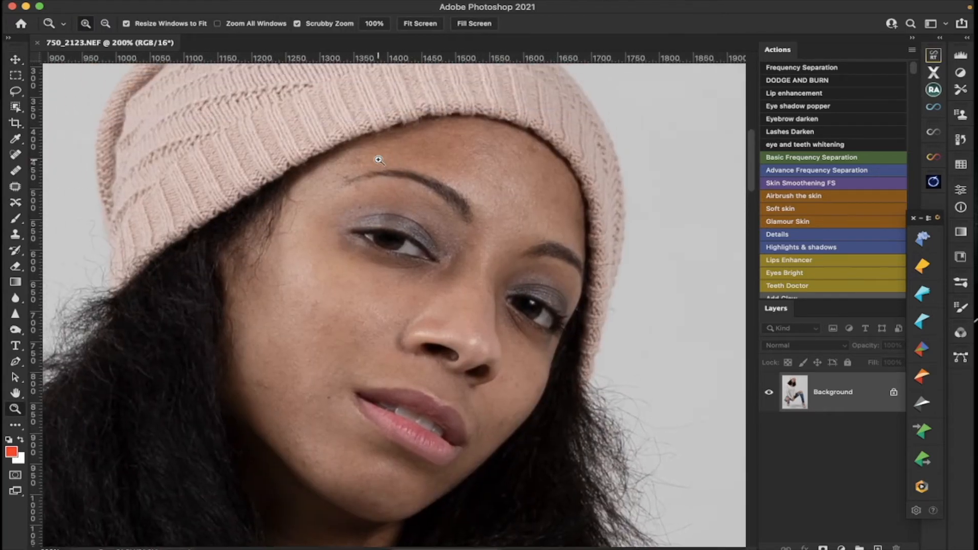
scroll(379, 160, down, 1)
scroll(379, 161, left, 1)
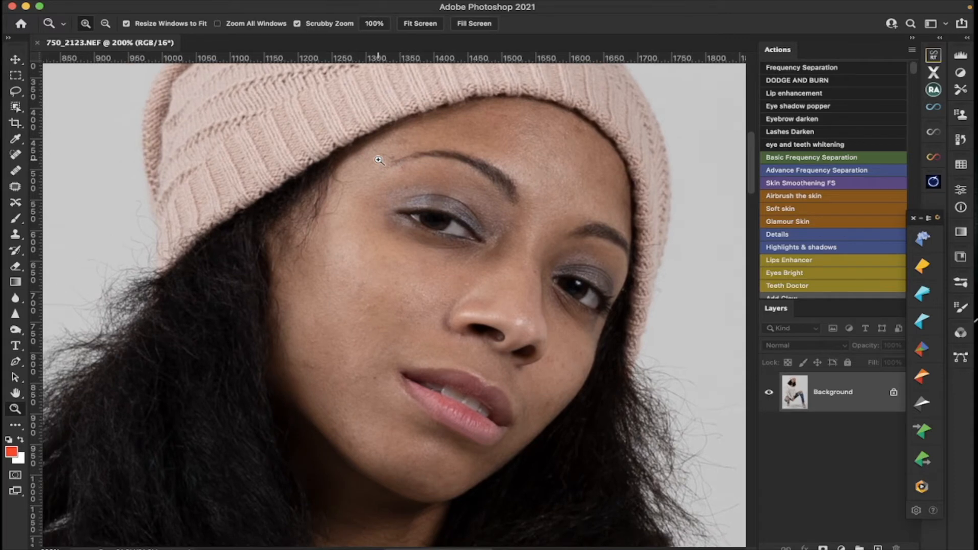
scroll(378, 160, up, 1)
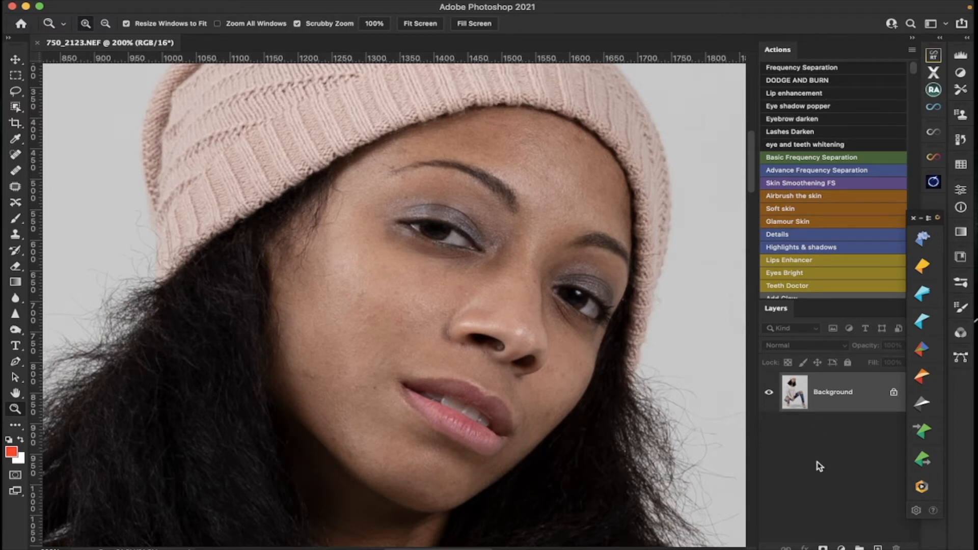
key(super+j)
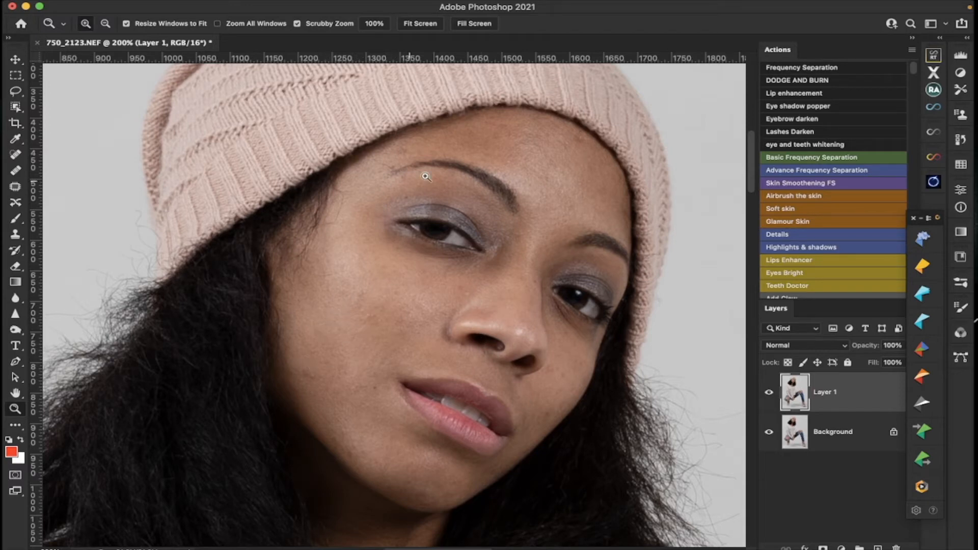
Remove the stray hairs beside the eyebrow tail and on the temple with a size 6 content-aware Spot Healing Brush
click(16, 156)
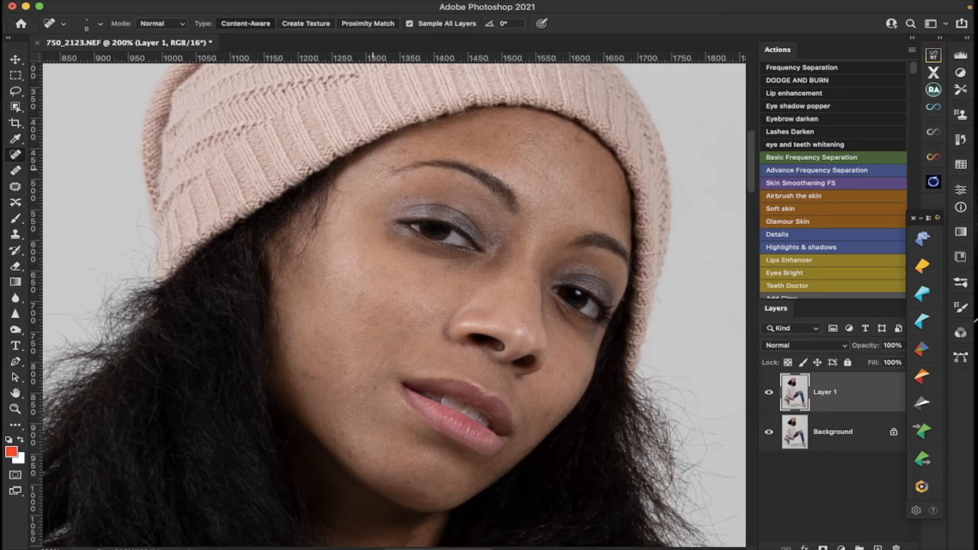
click(16, 411)
click(372, 219)
click(372, 219)
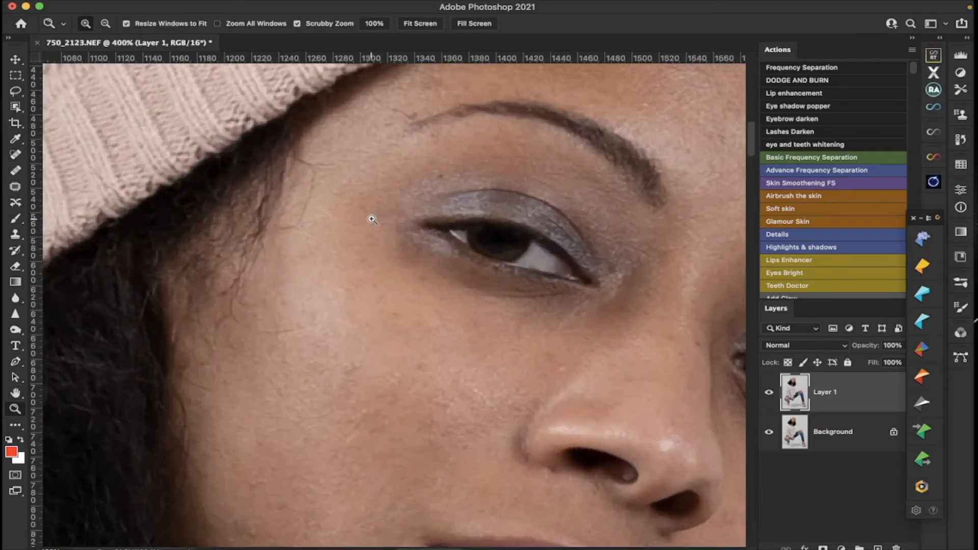
click(372, 220)
scroll(372, 219, up, 5)
scroll(371, 219, down, 2)
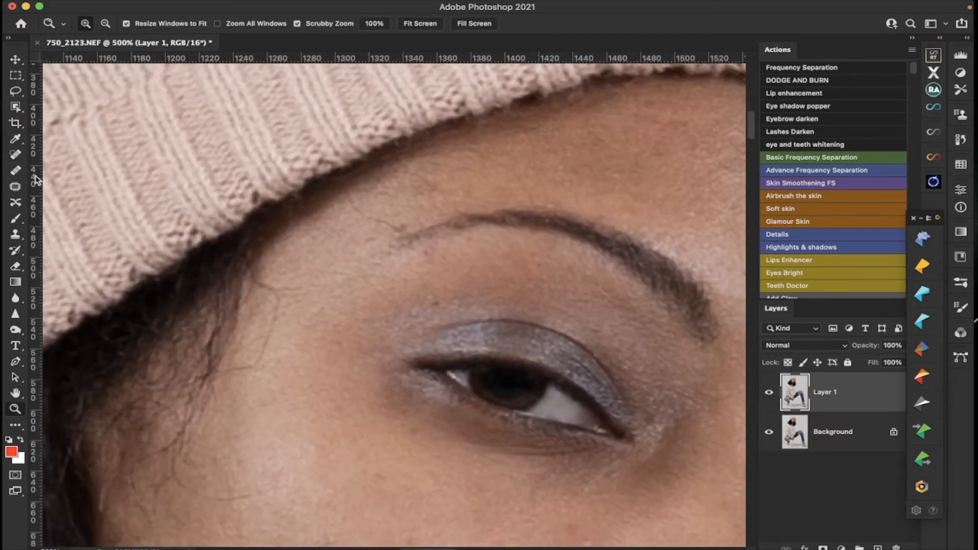
click(15, 155)
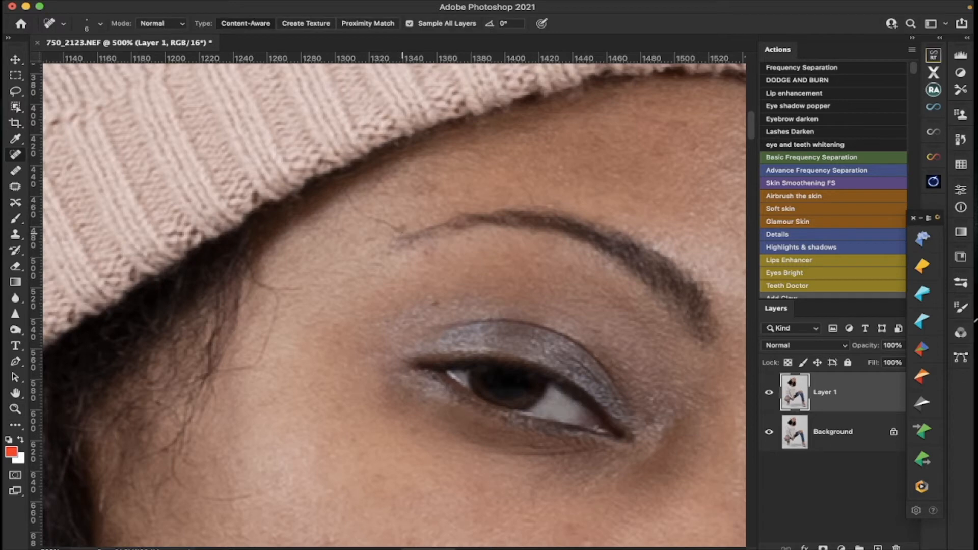
drag(375, 220, 339, 191)
mouse_move(228, 369)
mouse_down()
mouse_move(257, 360)
mouse_move(274, 293)
mouse_move(260, 281)
mouse_move(300, 288)
mouse_up()
Heal the fine stray hairs on the upper cheek next to the hairline
scroll(300, 288, down, 5)
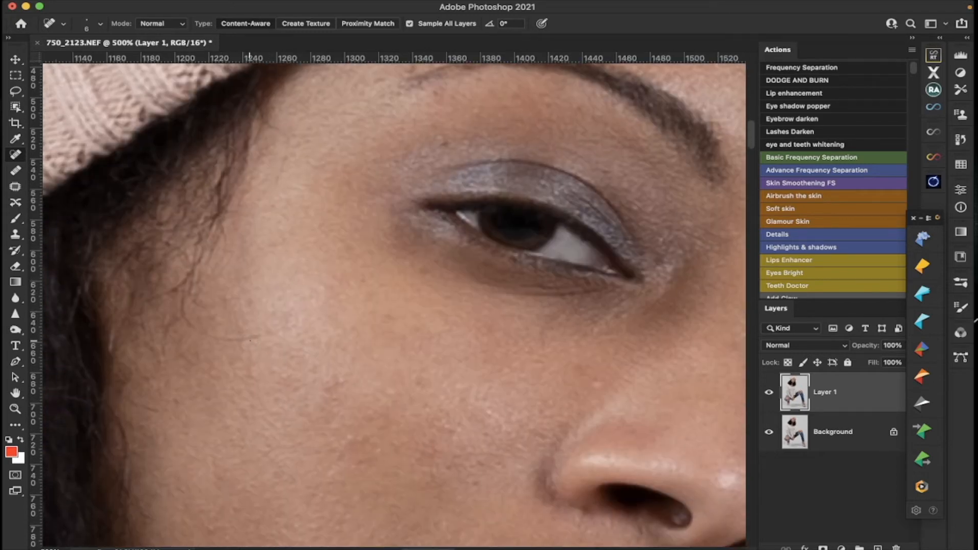
mouse_move(260, 334)
mouse_down()
mouse_move(187, 323)
mouse_move(176, 286)
mouse_up()
mouse_move(259, 336)
mouse_down()
mouse_move(192, 323)
mouse_move(174, 307)
mouse_up()
Heal the blemishes on the lower cheek and jawline and the small dark spot beside the corner of the mouth
scroll(174, 308, down, 8)
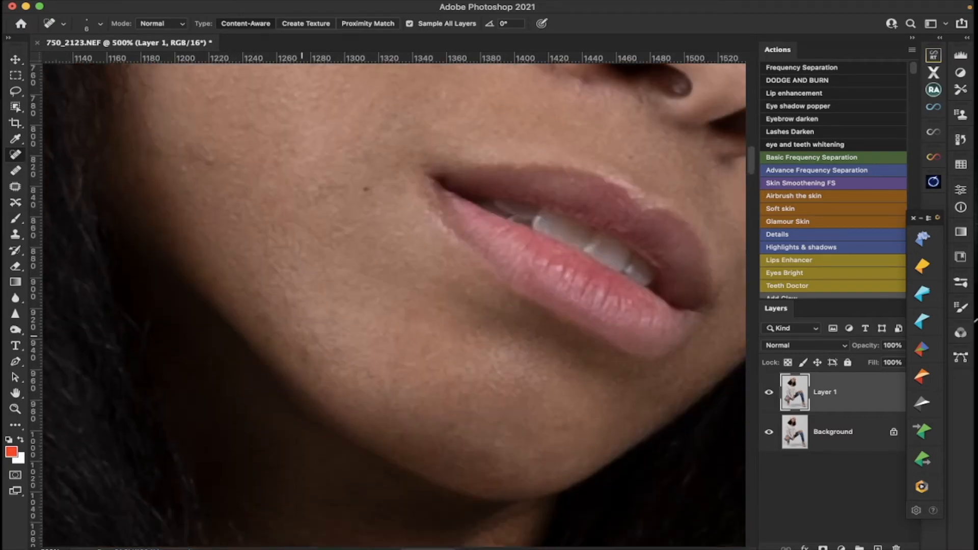
scroll(290, 335, up, 5)
drag(230, 237, 208, 223)
click(186, 233)
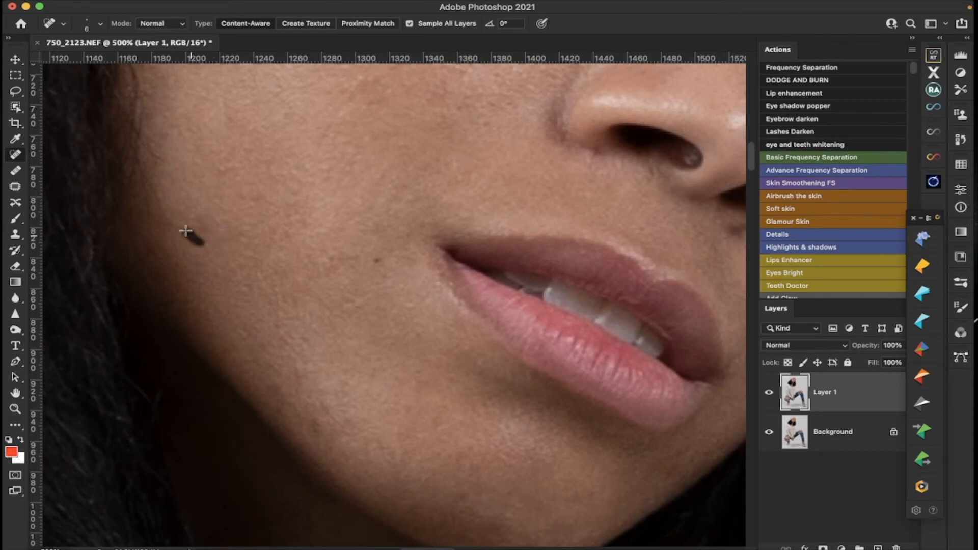
click(377, 260)
mouse_move(321, 430)
mouse_down()
mouse_move(269, 380)
mouse_move(304, 415)
mouse_up()
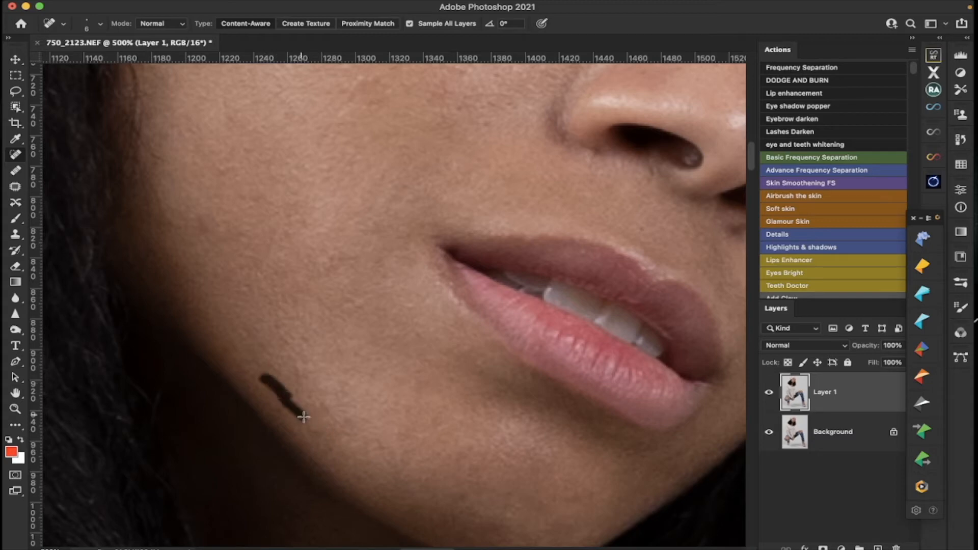
click(329, 411)
mouse_move(410, 437)
mouse_down()
mouse_move(291, 426)
mouse_move(266, 409)
mouse_up()
drag(423, 365, 353, 408)
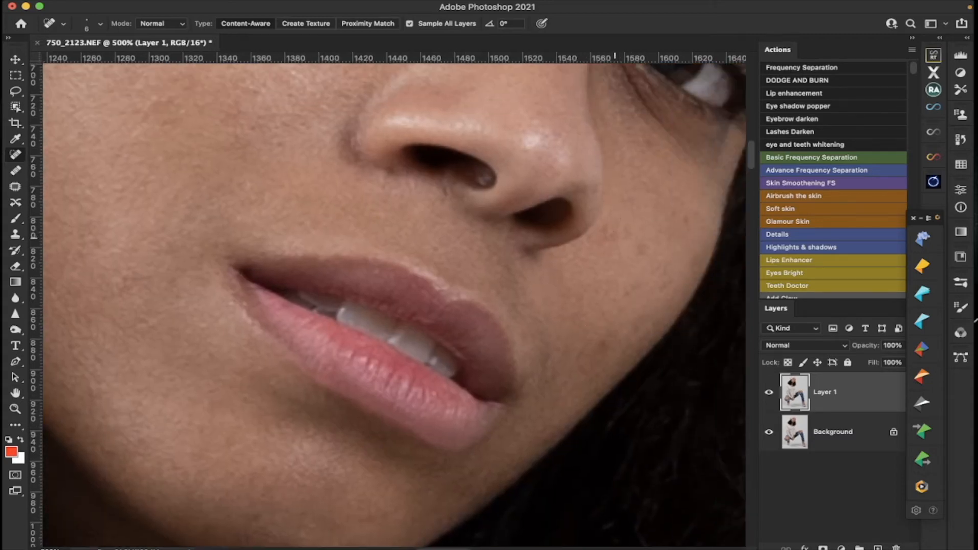
Heal the small spots scattered across the far cheek between the nose, the mouth and the hair
click(603, 229)
mouse_move(624, 229)
mouse_down()
mouse_move(614, 235)
mouse_move(646, 261)
mouse_move(656, 295)
mouse_up()
drag(643, 249, 634, 256)
drag(614, 333, 601, 342)
scroll(624, 319, up, 5)
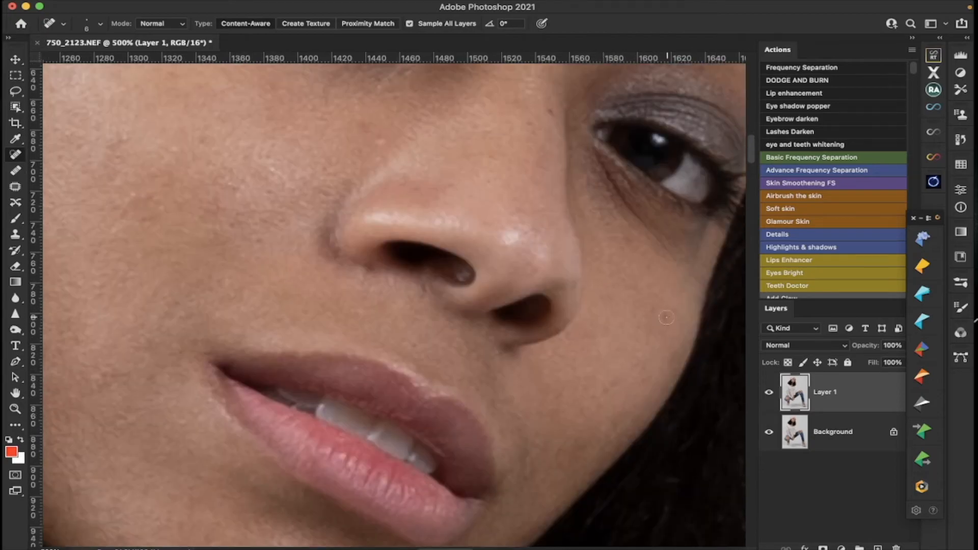
drag(662, 305, 662, 318)
Heal the blemish on the cheek beside the nose and the dark marks on the upper forehead below the hat
scroll(564, 299, up, 5)
scroll(565, 298, down, 3)
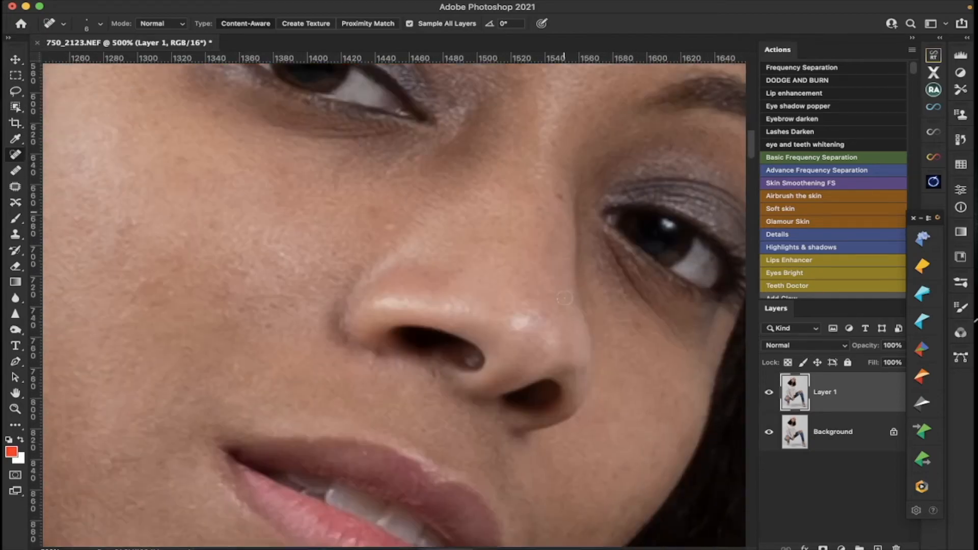
scroll(565, 298, up, 3)
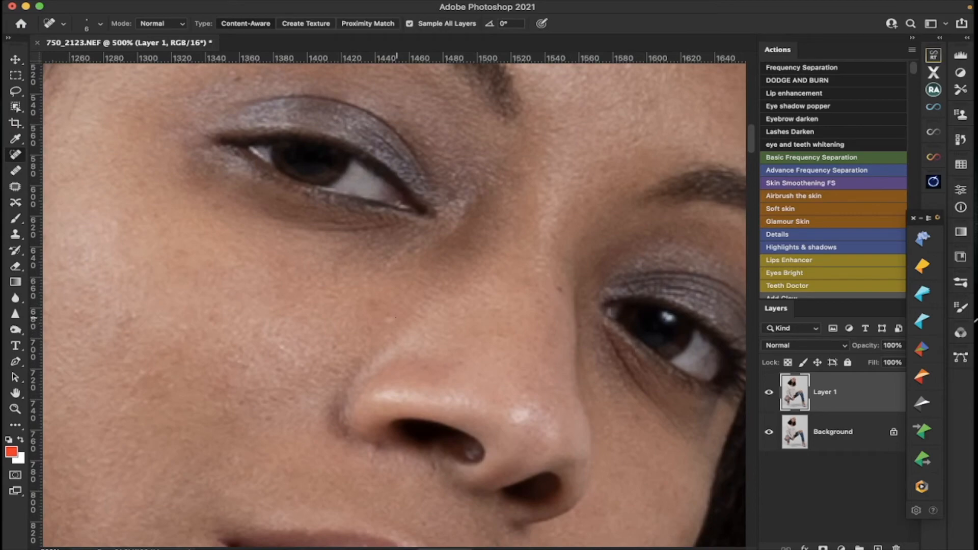
drag(395, 317, 378, 329)
scroll(377, 328, up, 5)
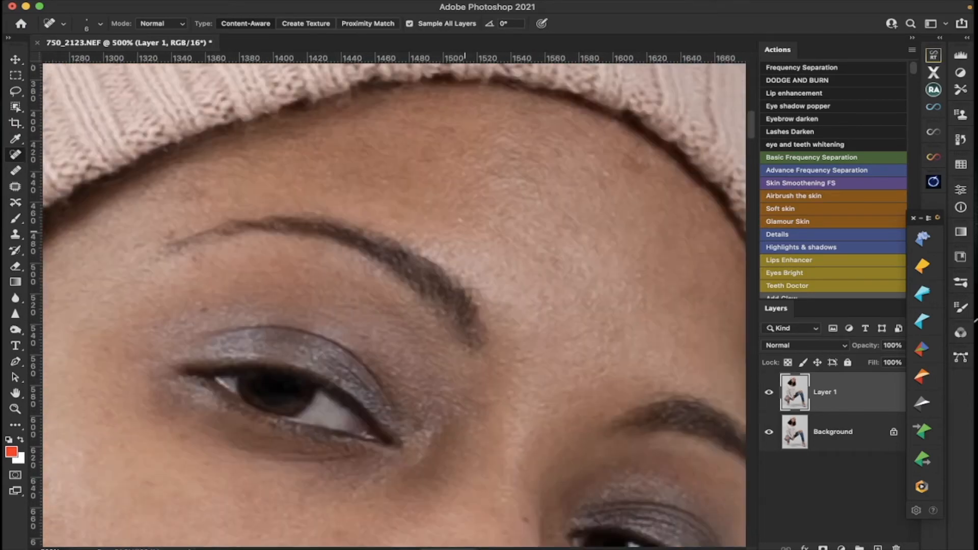
scroll(428, 308, up, 3)
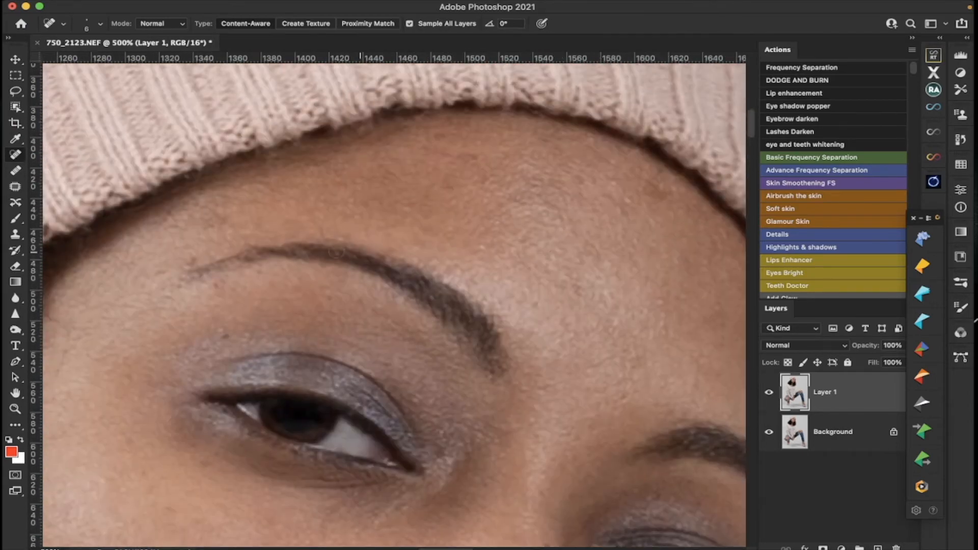
mouse_move(469, 165)
mouse_down()
mouse_move(442, 170)
mouse_move(436, 154)
mouse_move(418, 153)
mouse_up()
mouse_move(652, 182)
mouse_down()
mouse_move(674, 193)
mouse_move(623, 202)
mouse_move(641, 189)
mouse_up()
Heal the remaining mark on the forehead above the eyebrow tail, close to the hat
scroll(641, 190, down, 10)
scroll(647, 276, down, 8)
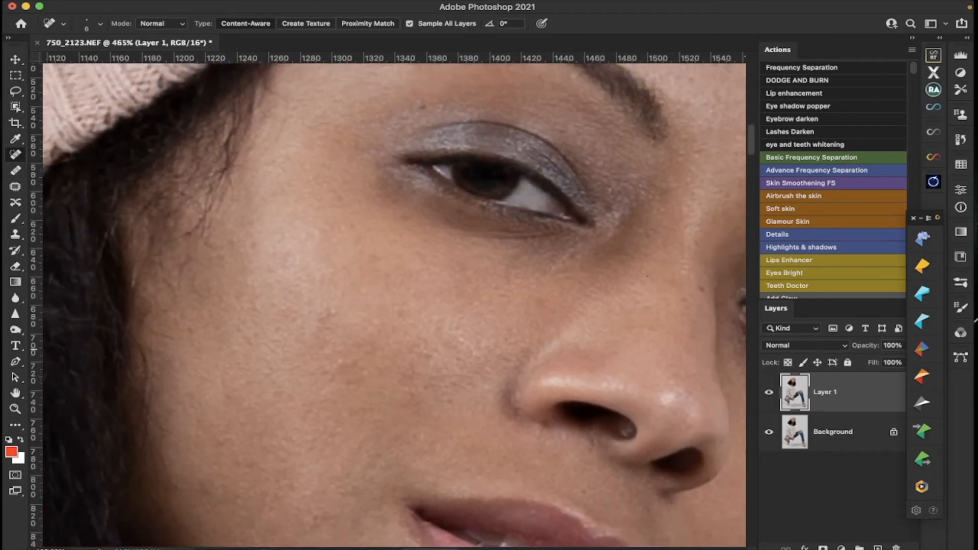
scroll(648, 276, down, 3)
scroll(647, 277, right, 3)
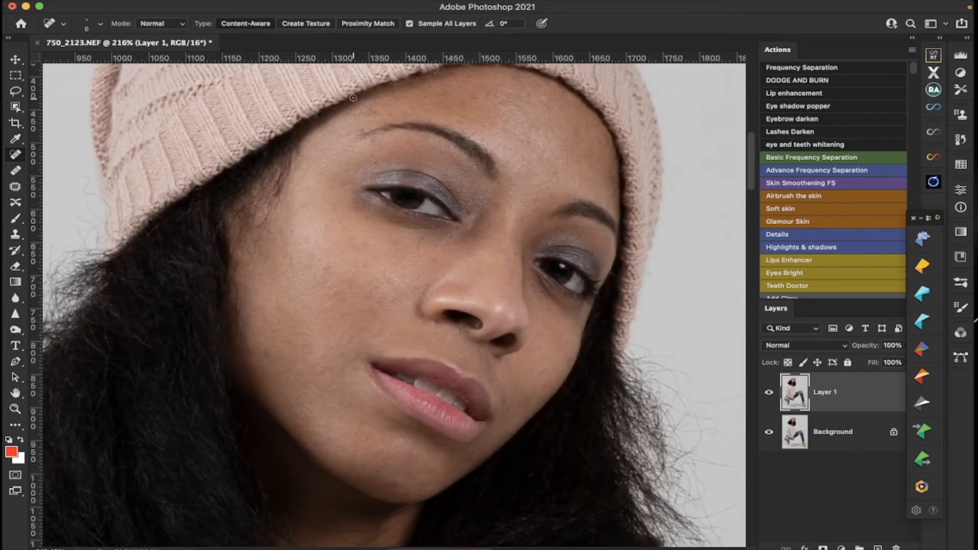
drag(376, 112, 364, 114)
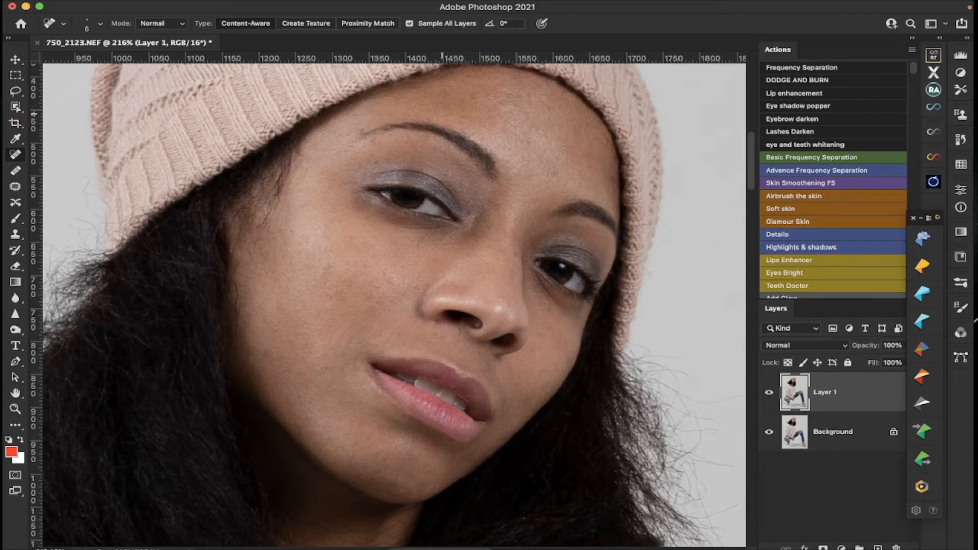
Run the Frequency Separation action and frame the model's face in the Gaussian Blur preview at 67%
click(823, 67)
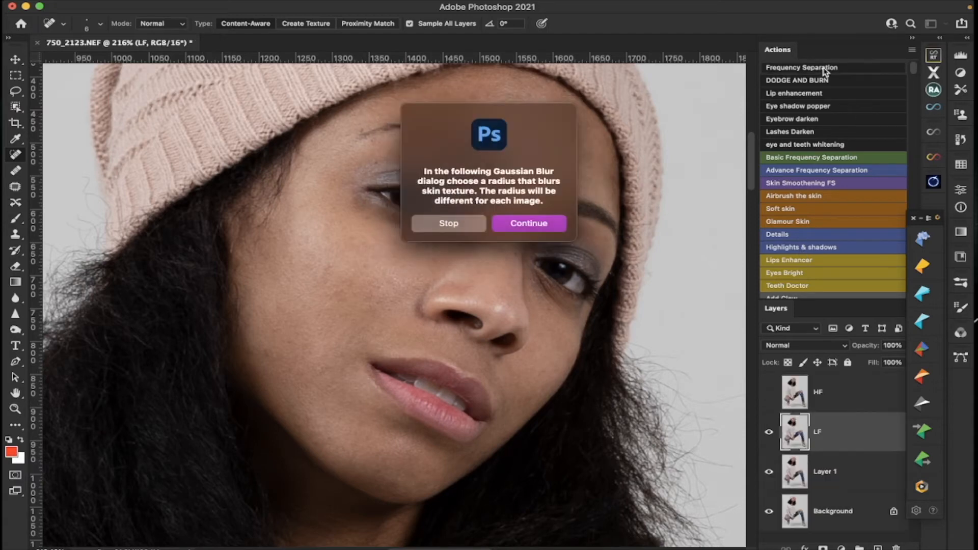
click(549, 224)
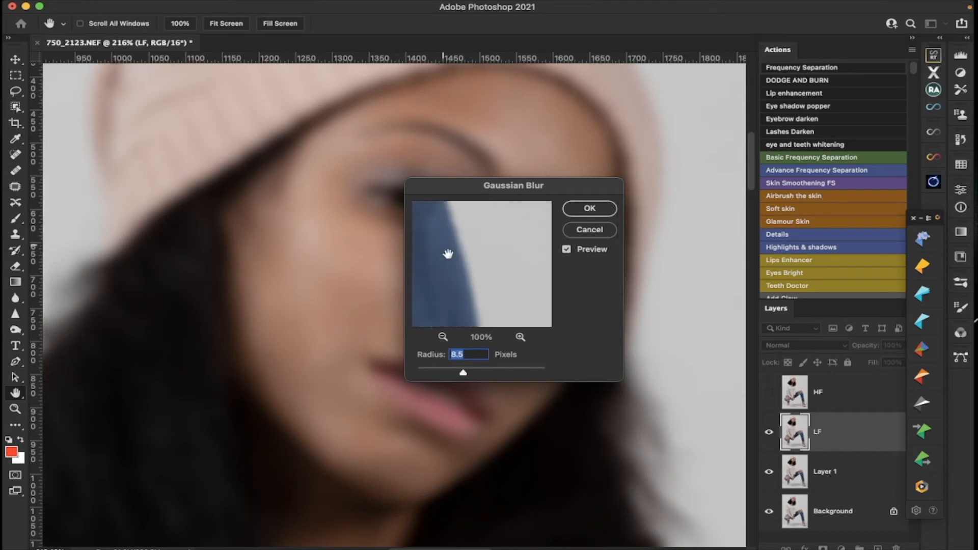
click(443, 336)
click(443, 336)
click(443, 336)
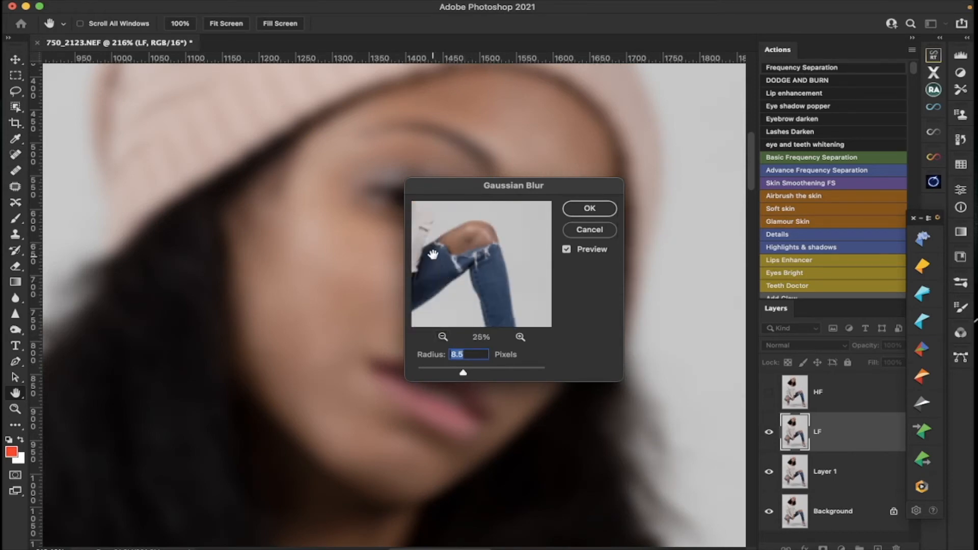
click(443, 337)
drag(496, 216, 485, 300)
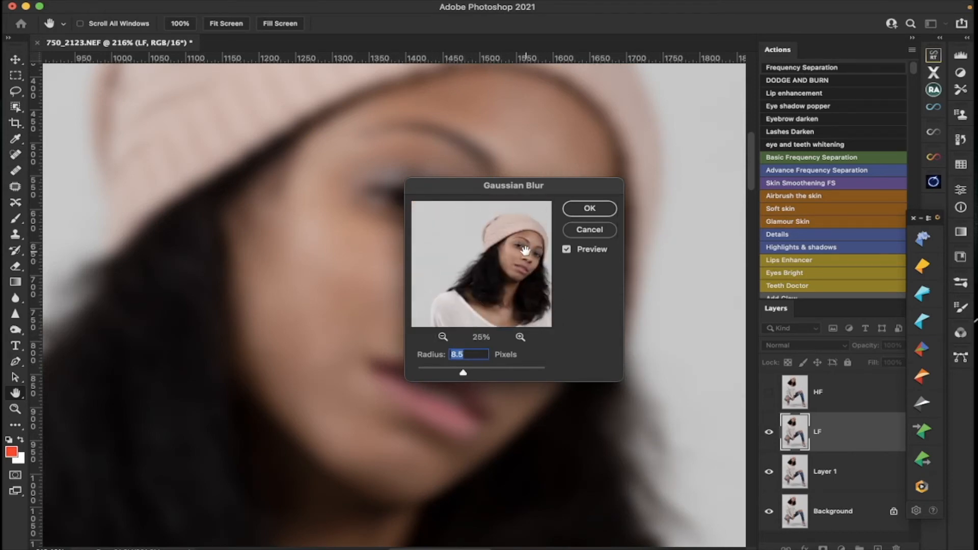
drag(525, 250, 502, 283)
click(520, 337)
click(520, 337)
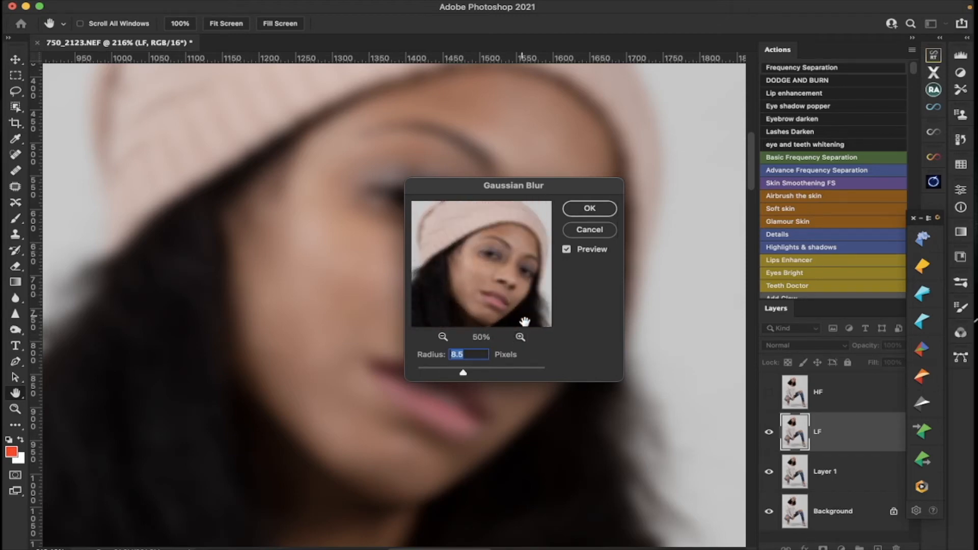
click(520, 337)
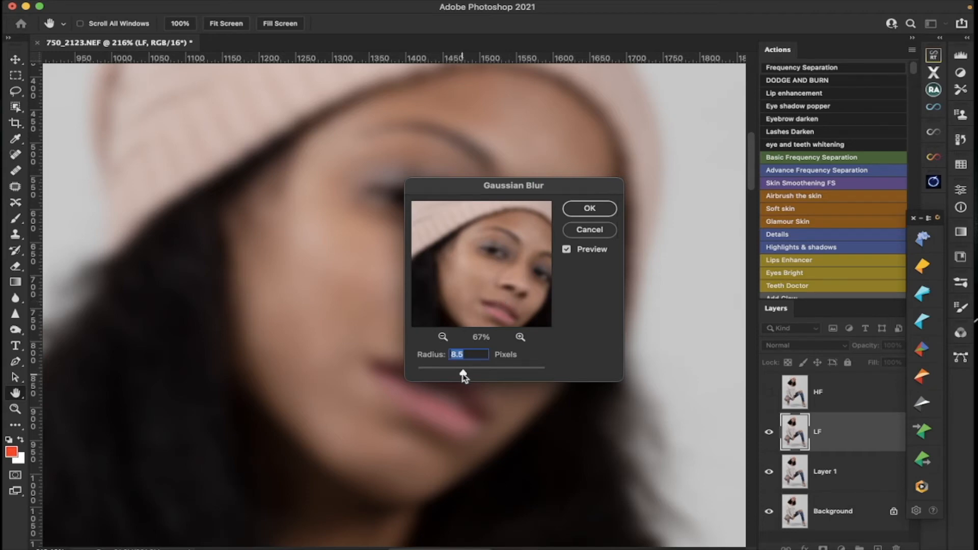
Set the Gaussian Blur radius to 7.2 pixels and let the Frequency Separation action finish
drag(464, 376, 459, 375)
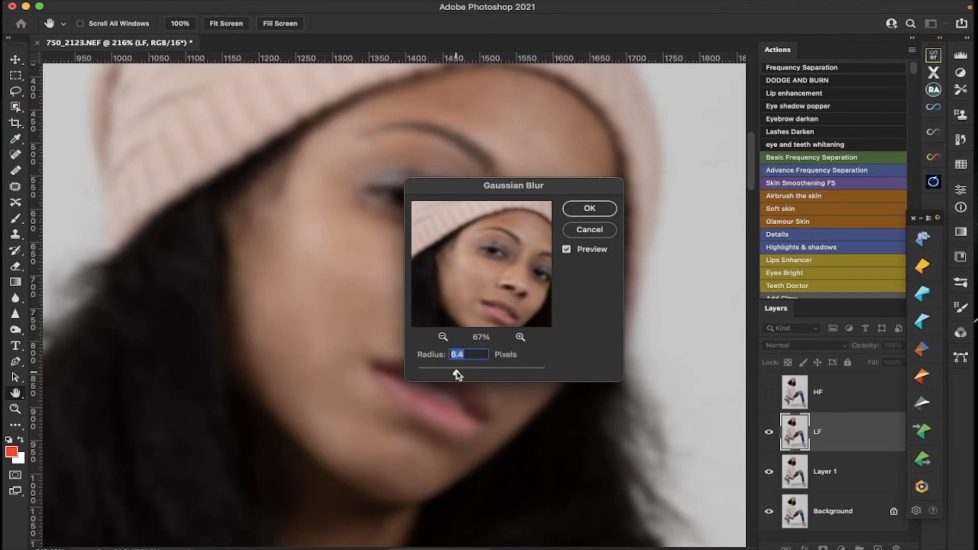
drag(459, 376, 461, 375)
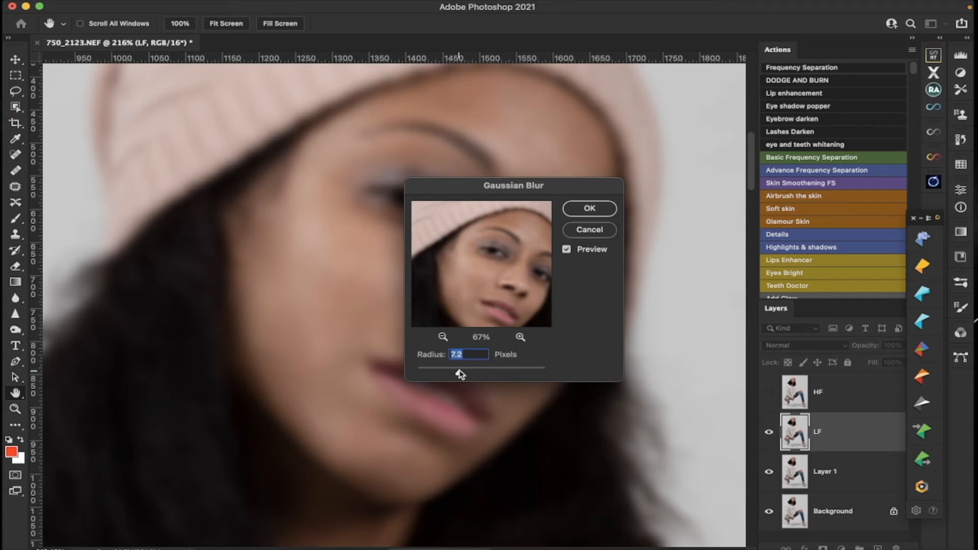
click(601, 209)
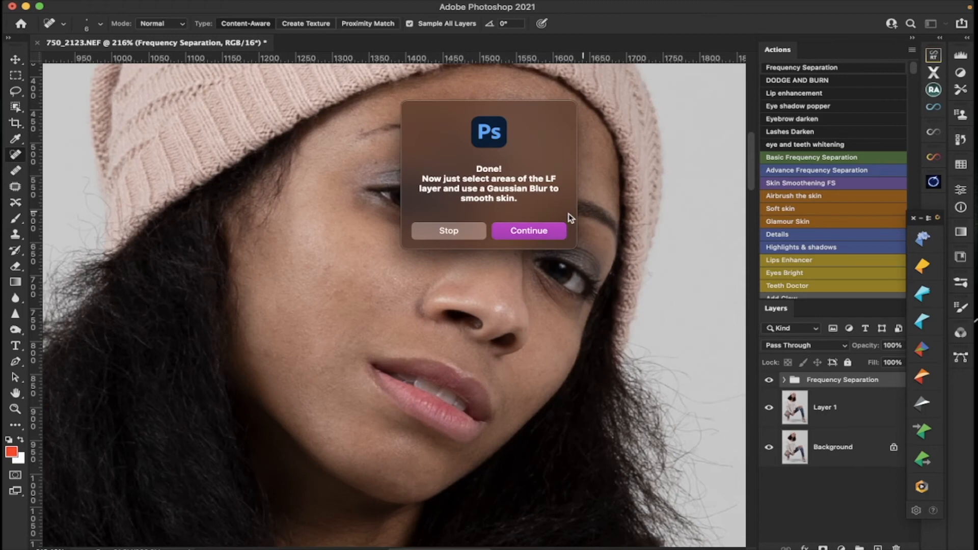
click(549, 232)
Hide the HF layer in the Frequency Separation group and add a Black & White adjustment above it with Reds lowered below zero
click(785, 382)
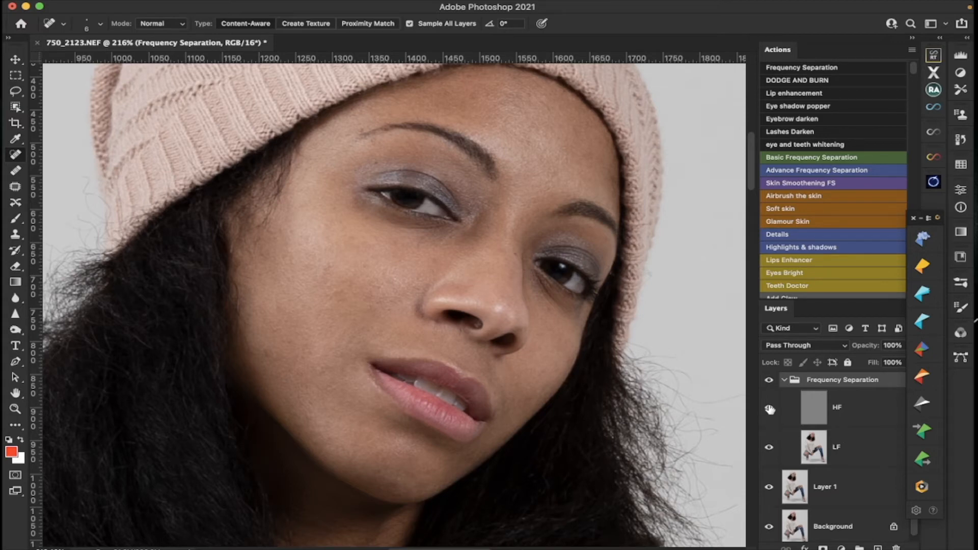
click(770, 409)
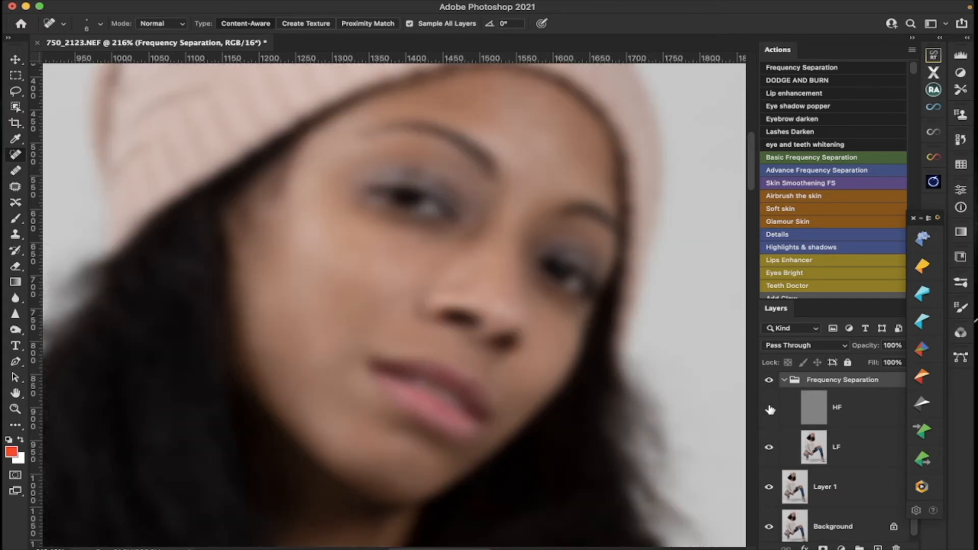
click(820, 410)
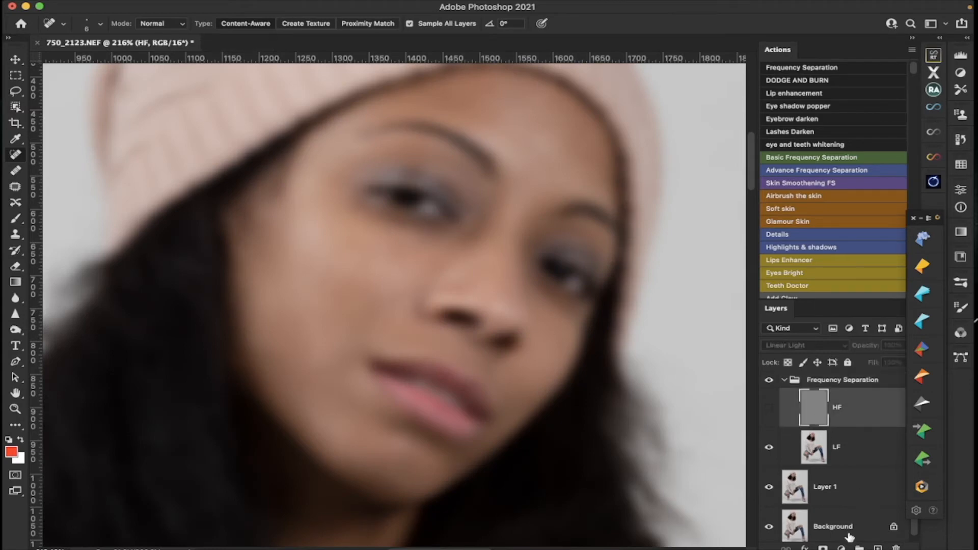
click(842, 548)
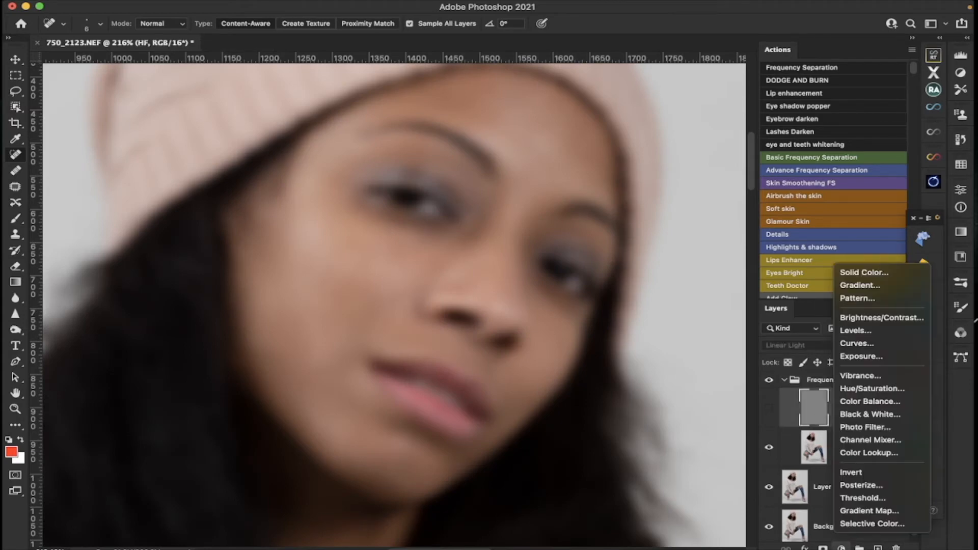
click(872, 415)
drag(814, 274, 761, 274)
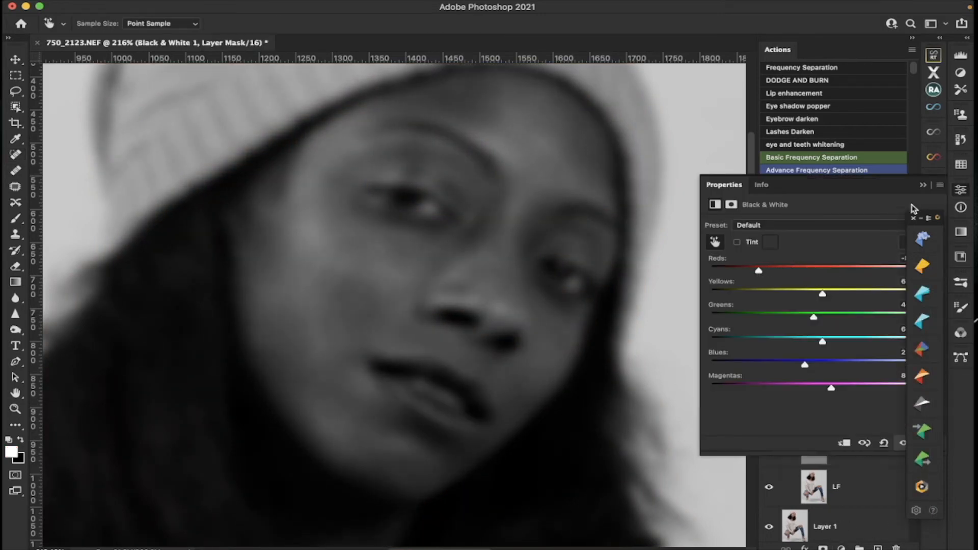
click(924, 186)
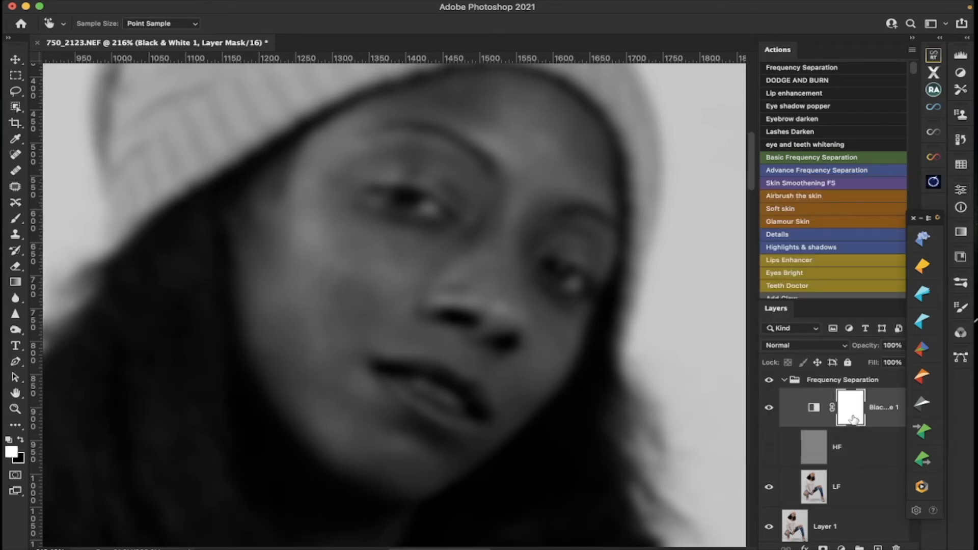
Select the LF layer and set up the Mixer Brush with Wet at 5% and a size of 40
click(855, 488)
key(j)
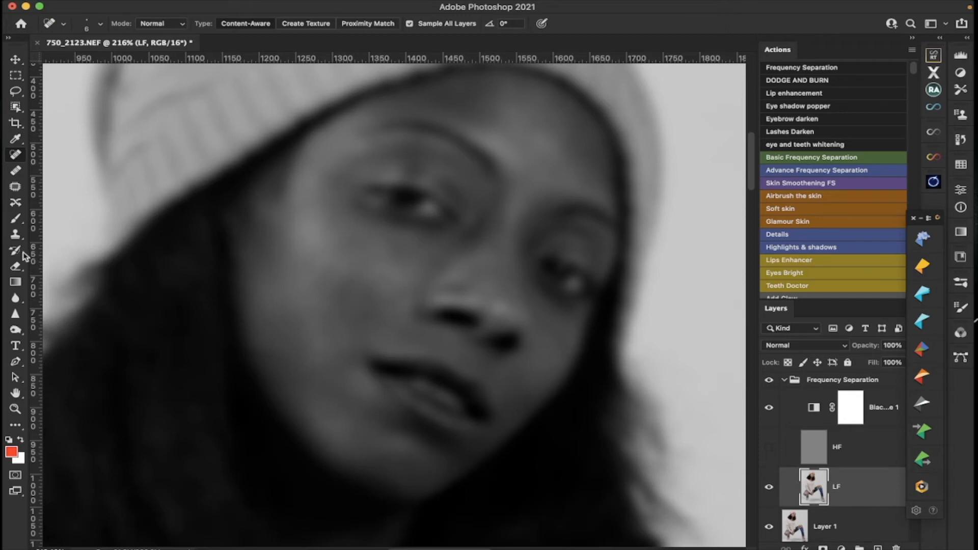
click(15, 219)
right_click(15, 219)
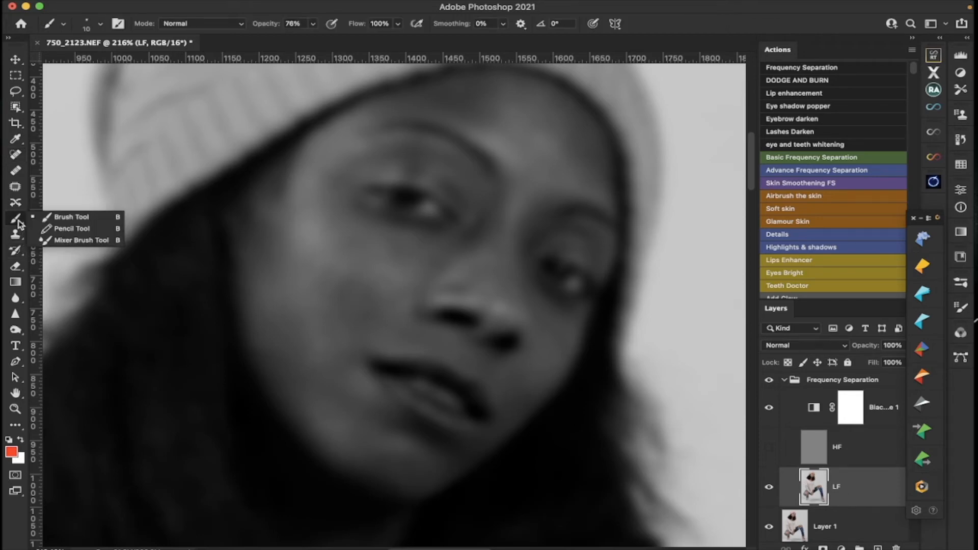
click(59, 240)
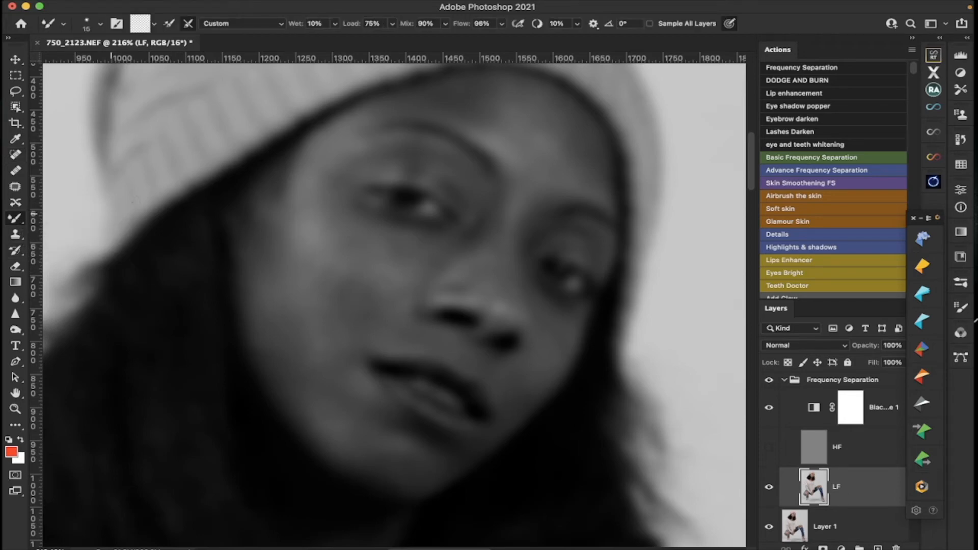
click(335, 26)
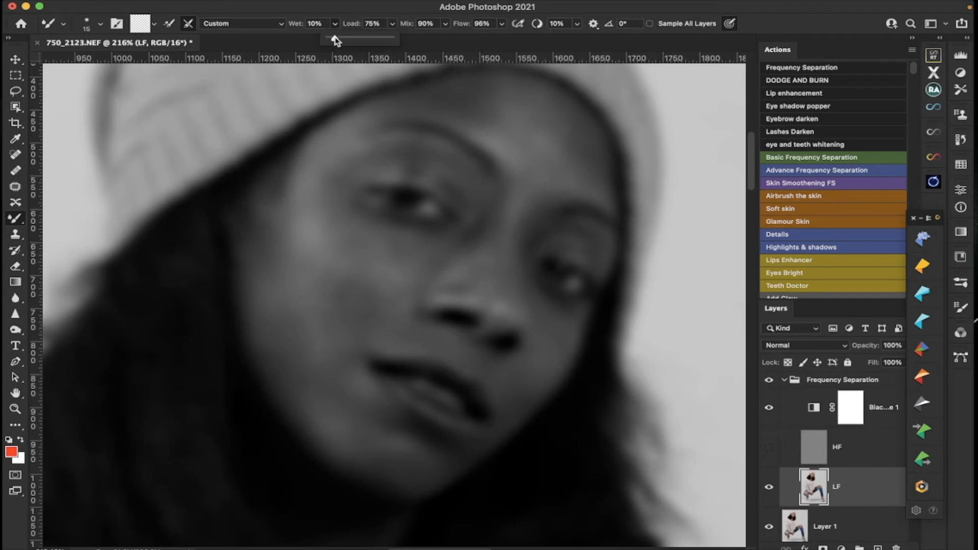
drag(336, 41, 334, 41)
key(bracketright)
key(bracketright)
key(bracketright)
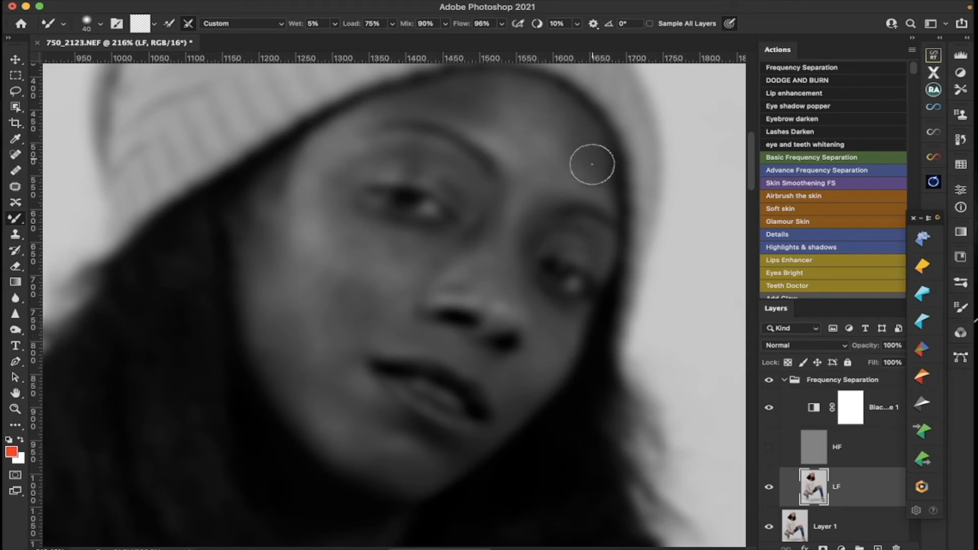
Blend the tonal transitions on the LF layer across the forehead and down the temple to the near cheek
mouse_move(579, 158)
mouse_down()
mouse_move(564, 120)
mouse_move(554, 160)
mouse_move(538, 116)
mouse_move(537, 160)
mouse_up()
mouse_move(521, 125)
mouse_down()
mouse_move(511, 114)
mouse_move(524, 150)
mouse_up()
mouse_move(508, 118)
mouse_down()
mouse_move(452, 82)
mouse_move(470, 109)
mouse_move(440, 97)
mouse_move(445, 87)
mouse_move(358, 116)
mouse_move(308, 176)
mouse_move(307, 238)
mouse_move(286, 274)
mouse_move(278, 229)
mouse_move(259, 233)
mouse_move(285, 184)
mouse_move(267, 202)
mouse_move(266, 190)
mouse_move(285, 283)
mouse_move(277, 260)
mouse_move(273, 294)
mouse_up()
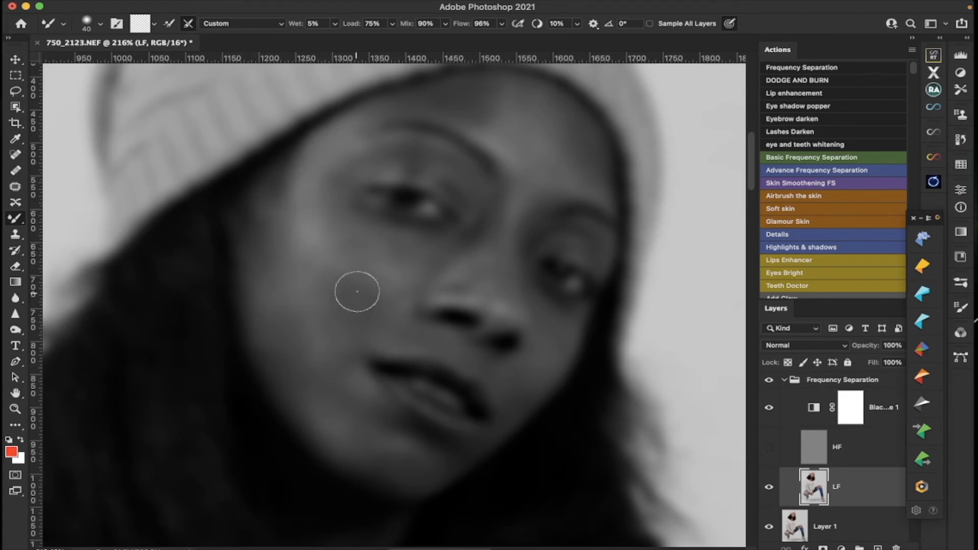
Blend the uneven tones on the near cheek, the chin and the skin beside the far corner of the mouth
mouse_move(358, 292)
mouse_down()
mouse_move(344, 312)
mouse_move(396, 296)
mouse_move(441, 256)
mouse_move(430, 240)
mouse_move(355, 249)
mouse_move(313, 353)
mouse_move(282, 355)
mouse_move(264, 343)
mouse_move(343, 443)
mouse_move(353, 402)
mouse_move(380, 399)
mouse_move(339, 387)
mouse_move(349, 400)
mouse_move(306, 367)
mouse_up()
mouse_move(390, 461)
mouse_down()
mouse_move(378, 465)
mouse_move(446, 445)
mouse_move(391, 421)
mouse_up()
mouse_move(518, 410)
mouse_down()
mouse_move(525, 406)
mouse_move(474, 452)
mouse_move(561, 338)
mouse_move(539, 328)
mouse_move(542, 310)
mouse_move(531, 301)
mouse_move(572, 338)
mouse_move(516, 364)
mouse_move(470, 350)
mouse_move(495, 377)
mouse_up()
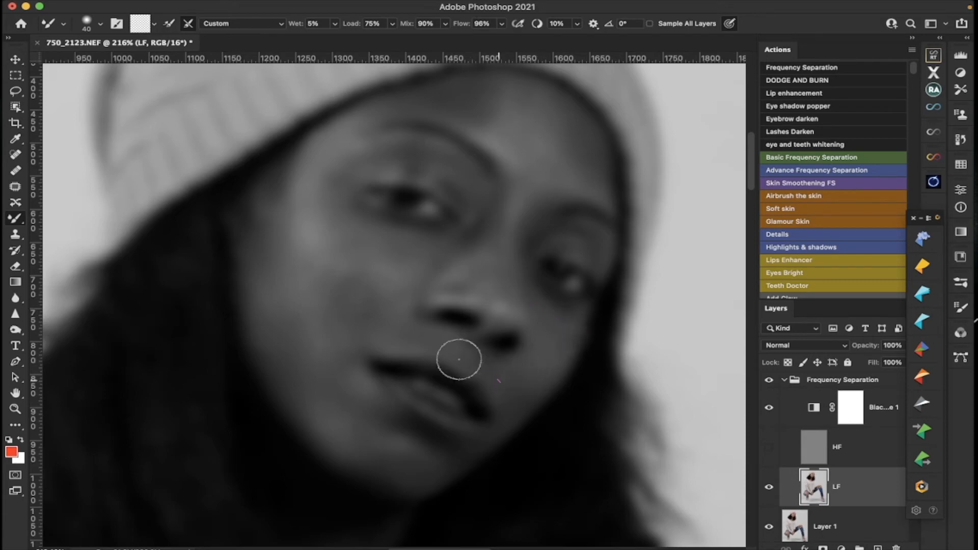
Blend the skin above the upper lip, under the near eye, above the far eye and along the nose bridge
mouse_move(433, 343)
mouse_down()
mouse_move(372, 336)
mouse_move(378, 302)
mouse_move(359, 316)
mouse_move(367, 294)
mouse_up()
mouse_move(473, 276)
mouse_down()
mouse_move(467, 226)
mouse_move(474, 235)
mouse_move(448, 241)
mouse_move(338, 231)
mouse_up()
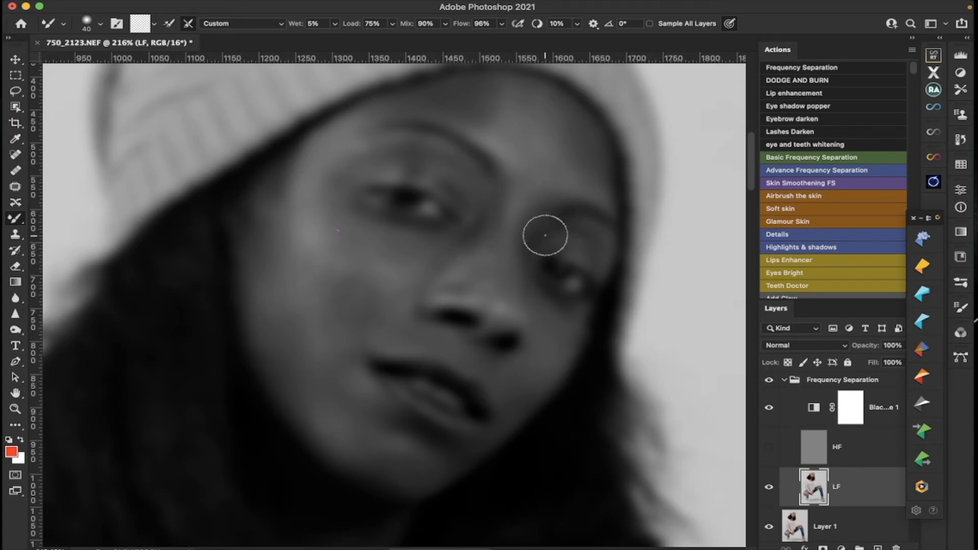
mouse_move(545, 231)
mouse_down()
mouse_move(607, 243)
mouse_move(598, 232)
mouse_move(508, 220)
mouse_up()
mouse_move(475, 187)
mouse_down()
mouse_move(421, 142)
mouse_move(360, 167)
mouse_move(358, 158)
mouse_move(418, 146)
mouse_move(480, 216)
mouse_move(474, 230)
mouse_move(513, 235)
mouse_move(509, 248)
mouse_move(445, 284)
mouse_up()
Check the blended jaw and neck, and make the HF texture layer visible again
scroll(442, 288, down, 5)
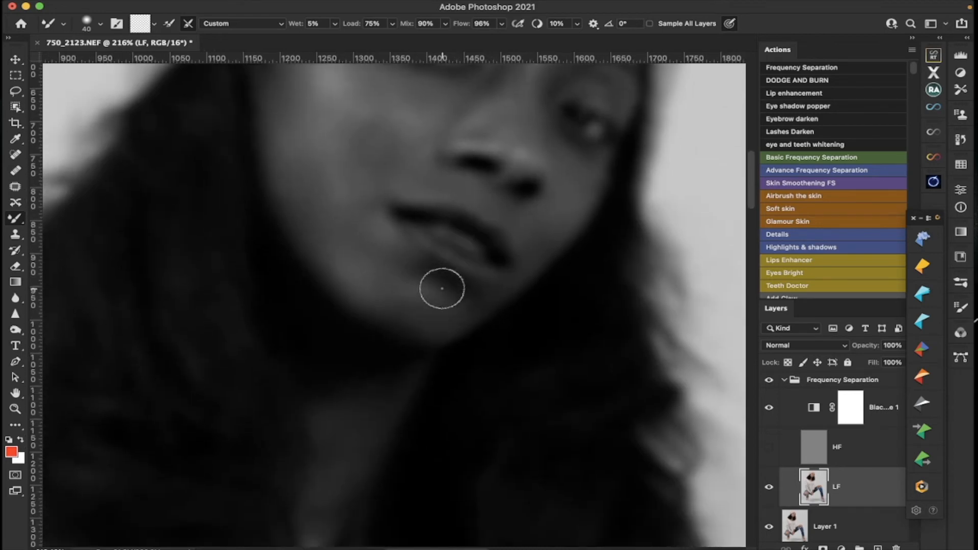
scroll(443, 288, up, 2)
scroll(443, 288, left, 2)
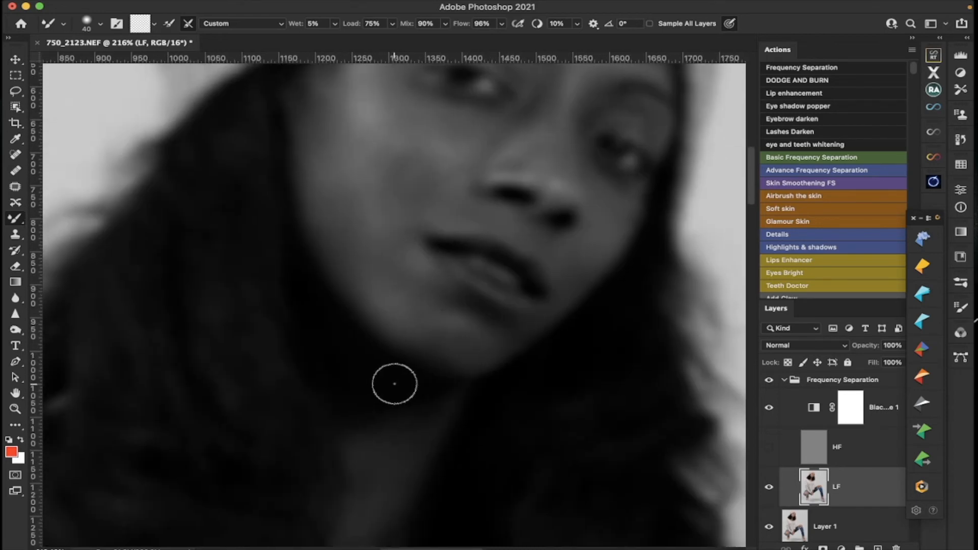
scroll(400, 371, up, 4)
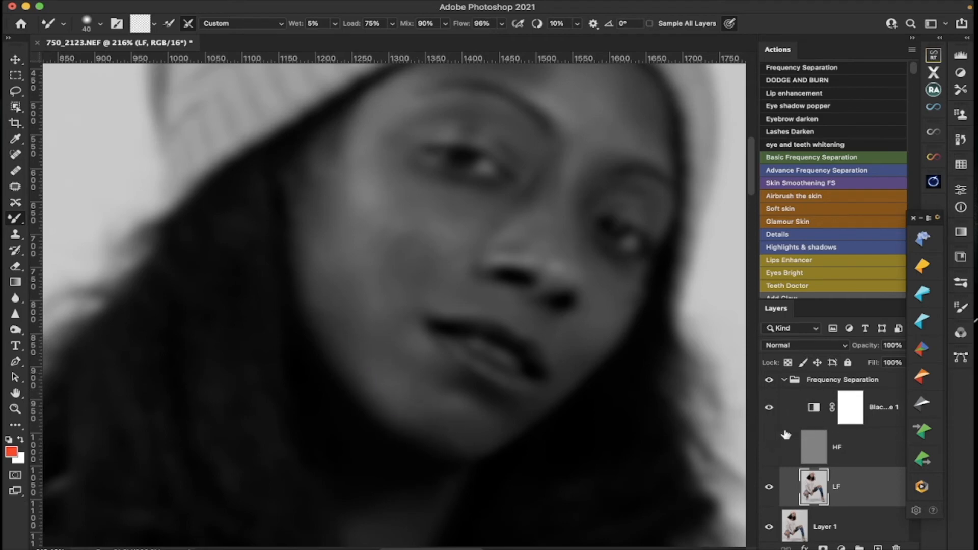
click(769, 449)
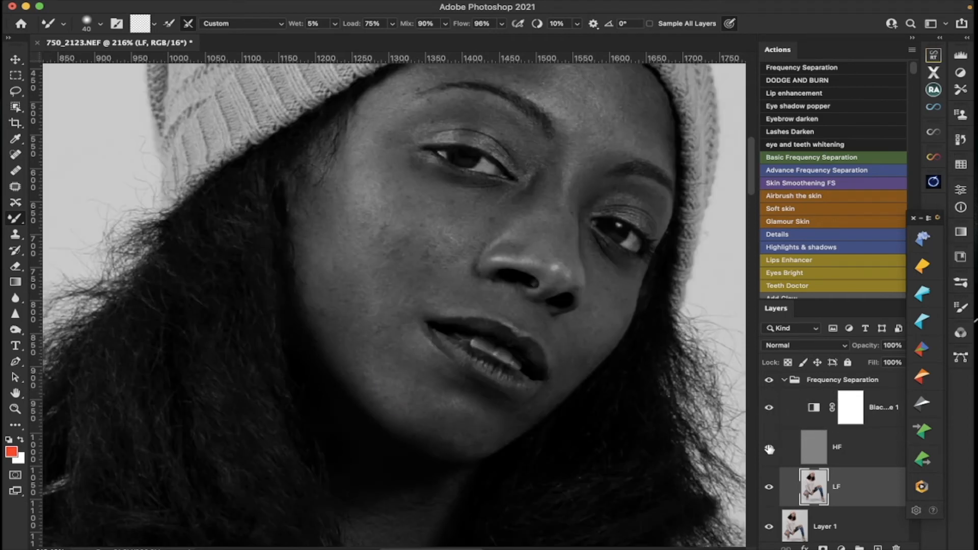
Blend the last uneven patch on the near cheek and hide the Black & White check layer
scroll(640, 386, up, 5)
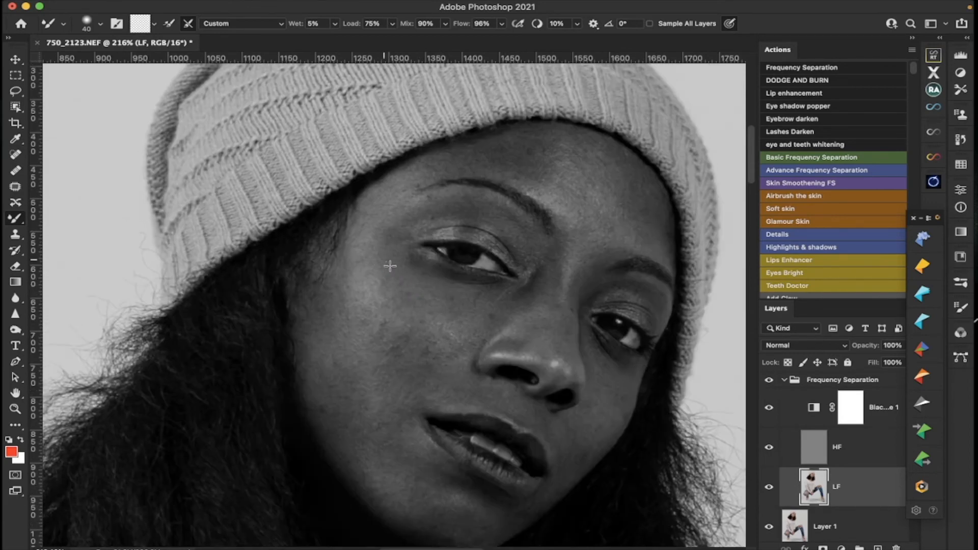
mouse_move(446, 332)
mouse_down()
mouse_move(407, 316)
mouse_move(376, 279)
mouse_move(392, 305)
mouse_up()
scroll(393, 393, down, 2)
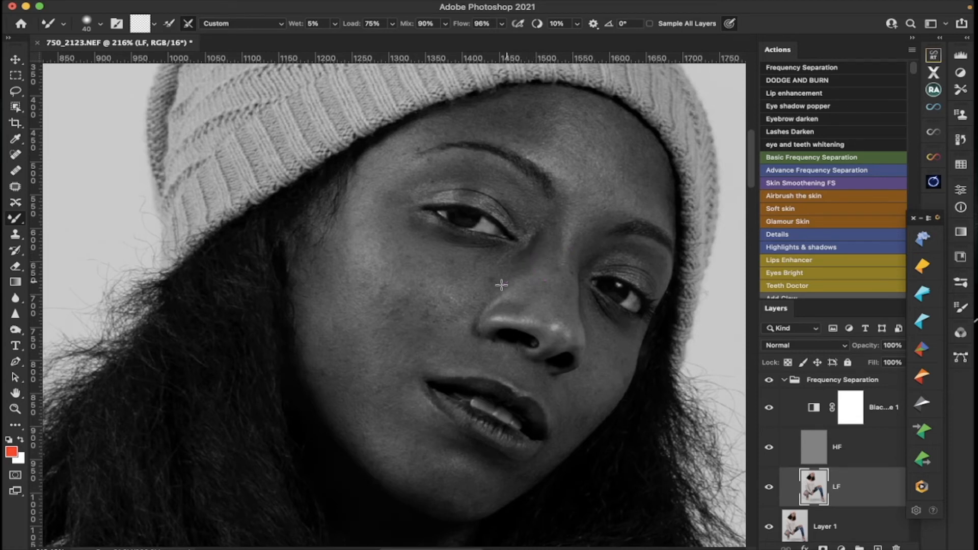
click(769, 408)
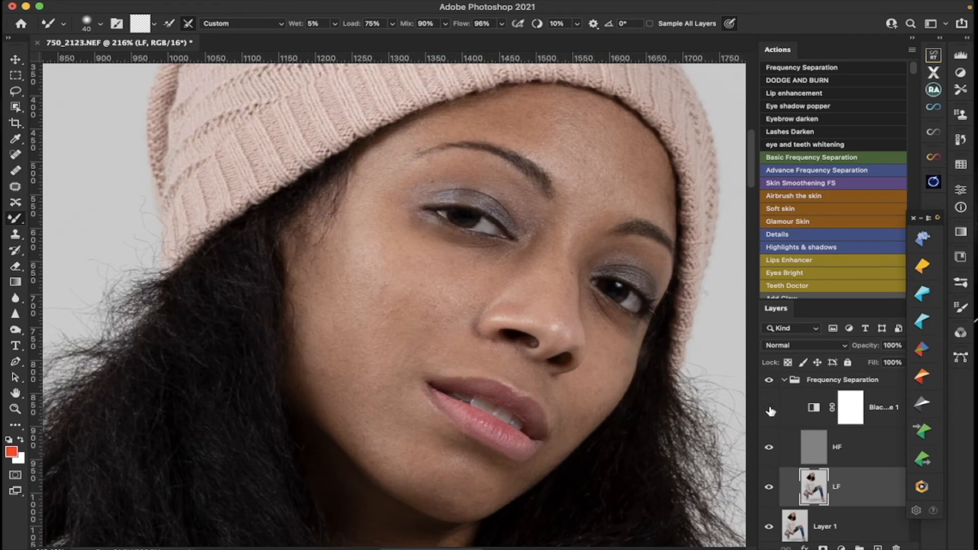
scroll(771, 411, down, 2)
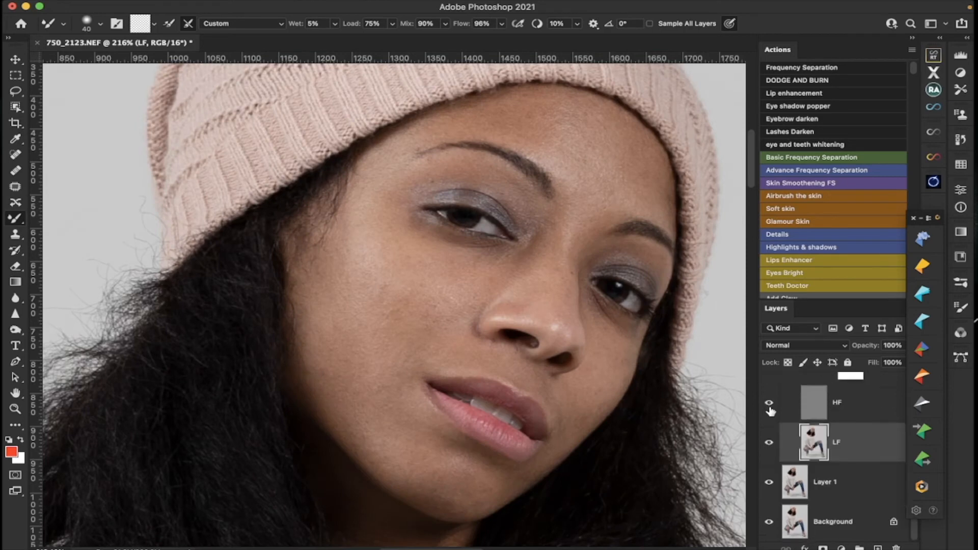
Compare the face with and without the Frequency Separation retouch by repeatedly isolating Layer 1, examining the cheeks, chin and forehead
alt+click(770, 484)
alt+click(769, 484)
alt+click(770, 484)
alt+click(769, 484)
alt+click(769, 484)
alt+click(769, 484)
alt+click(769, 484)
alt+click(769, 484)
scroll(552, 355, down, 5)
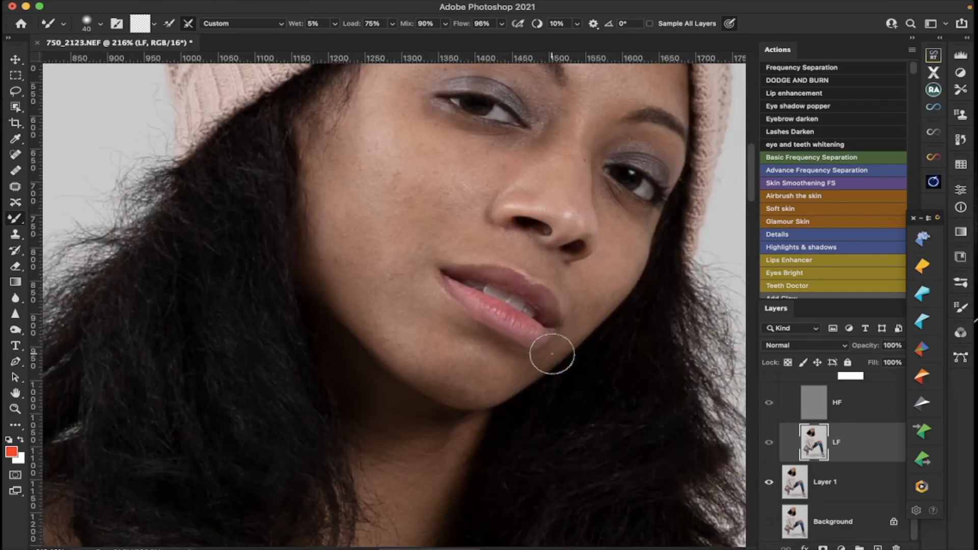
scroll(553, 355, up, 5)
scroll(550, 352, right, 10)
scroll(556, 350, left, 12)
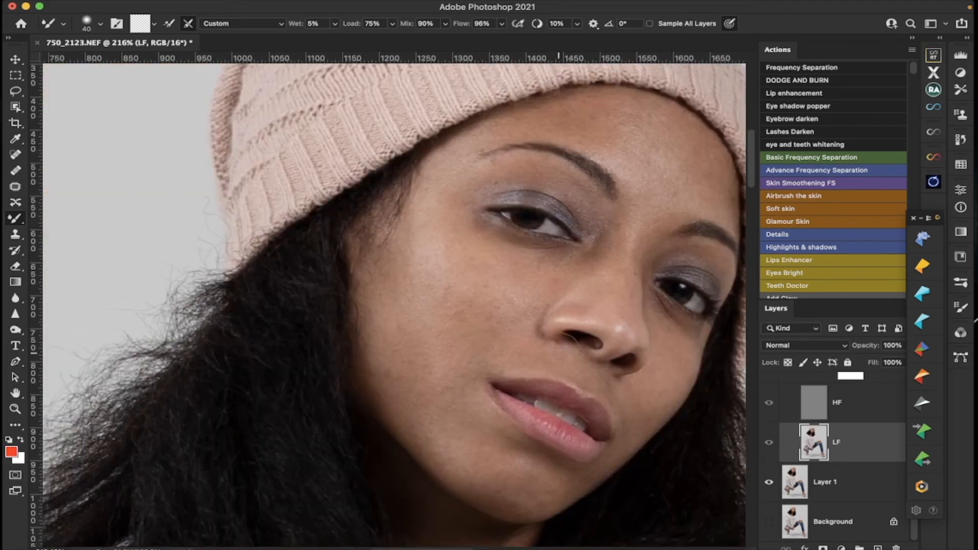
scroll(558, 351, up, 3)
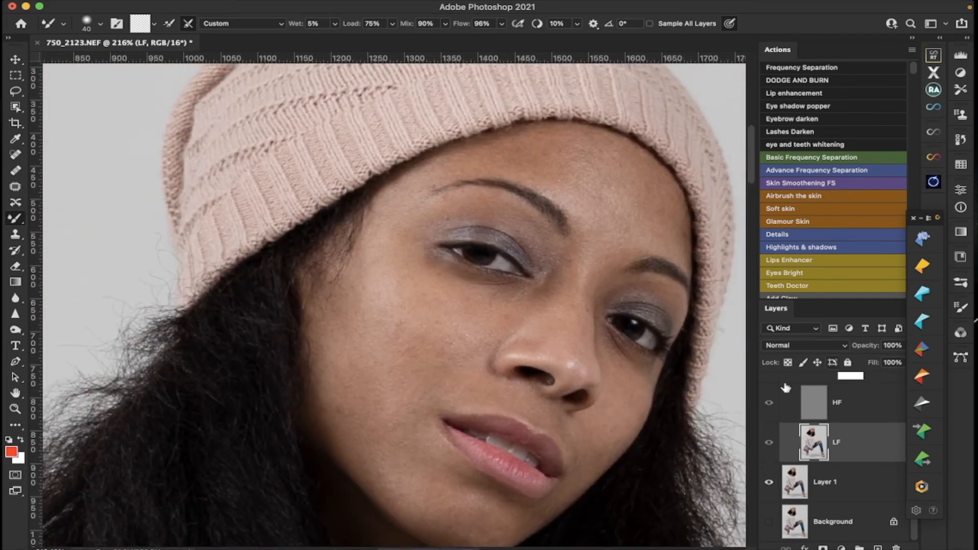
scroll(800, 415, up, 2)
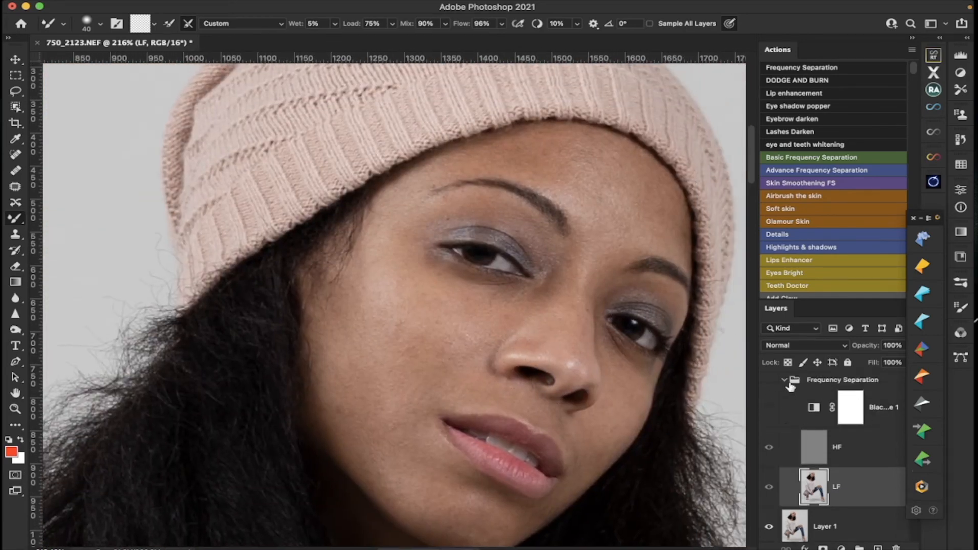
Delete the Black & White 1 adjustment layer, then collapse the Frequency Separation group and make it visible
click(884, 402)
click(895, 547)
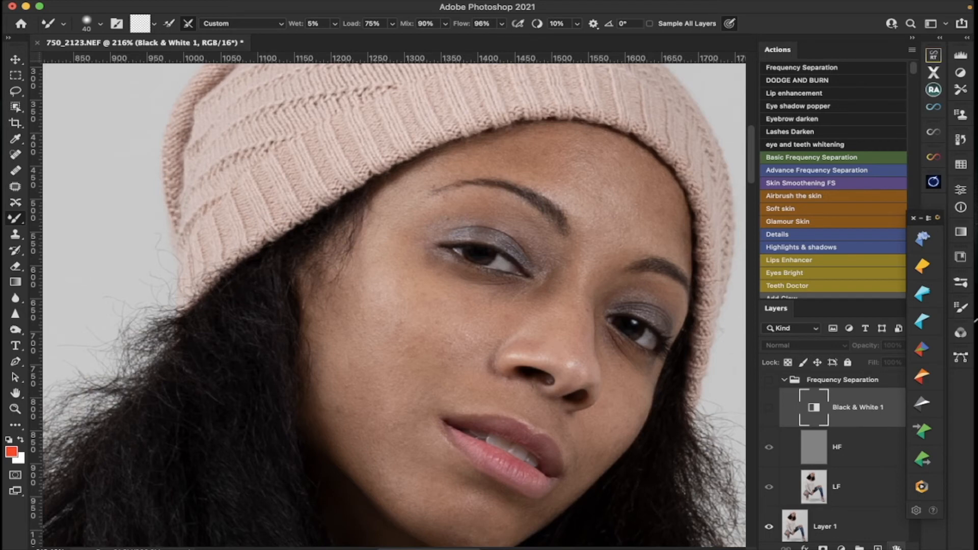
click(895, 546)
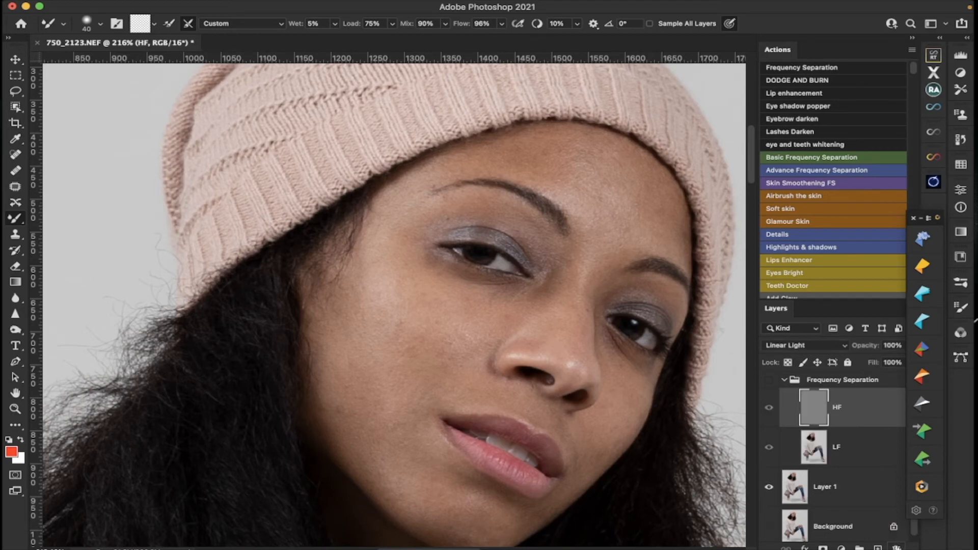
click(785, 381)
click(770, 380)
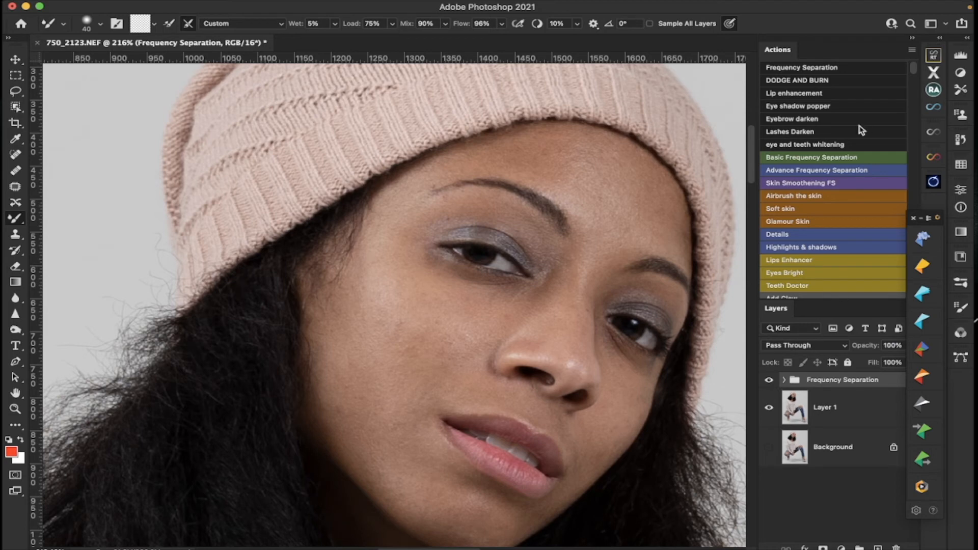
Run the DODGE AND BURN action and lower the Reds in its Black & White adjustment to darken the skin preview
click(824, 82)
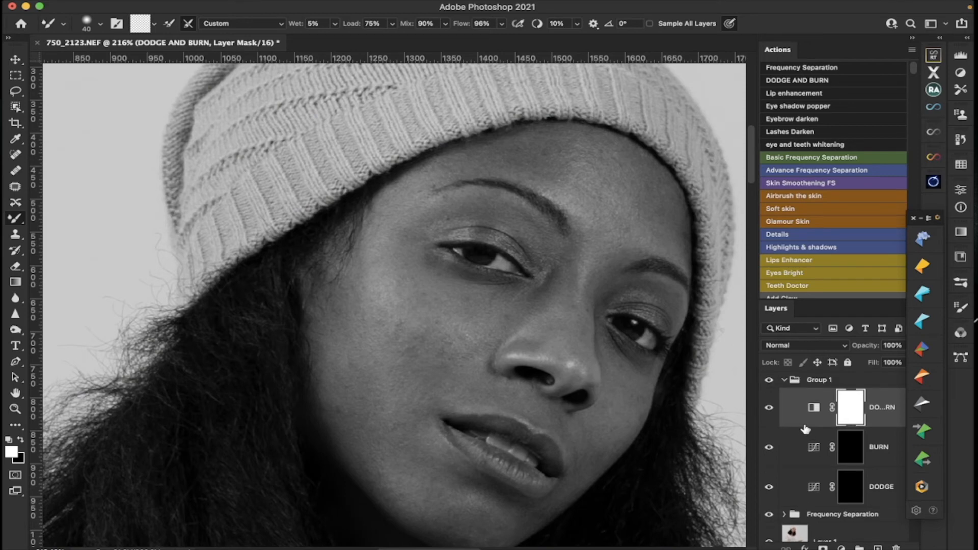
double_click(817, 403)
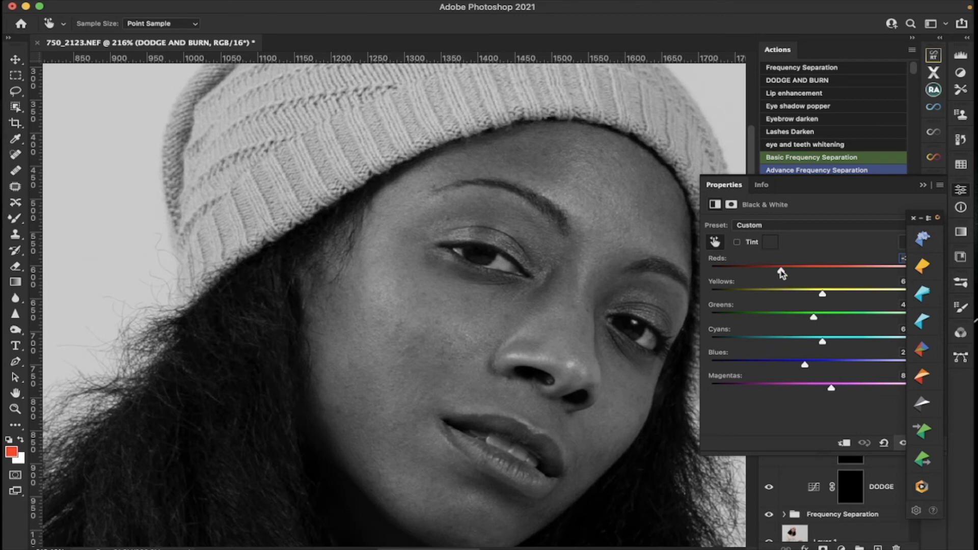
drag(782, 274, 768, 275)
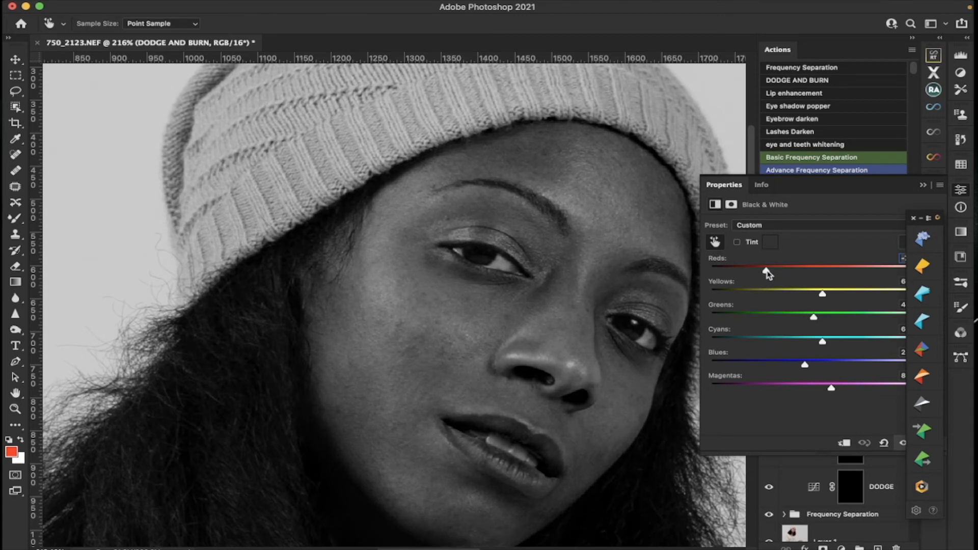
click(923, 187)
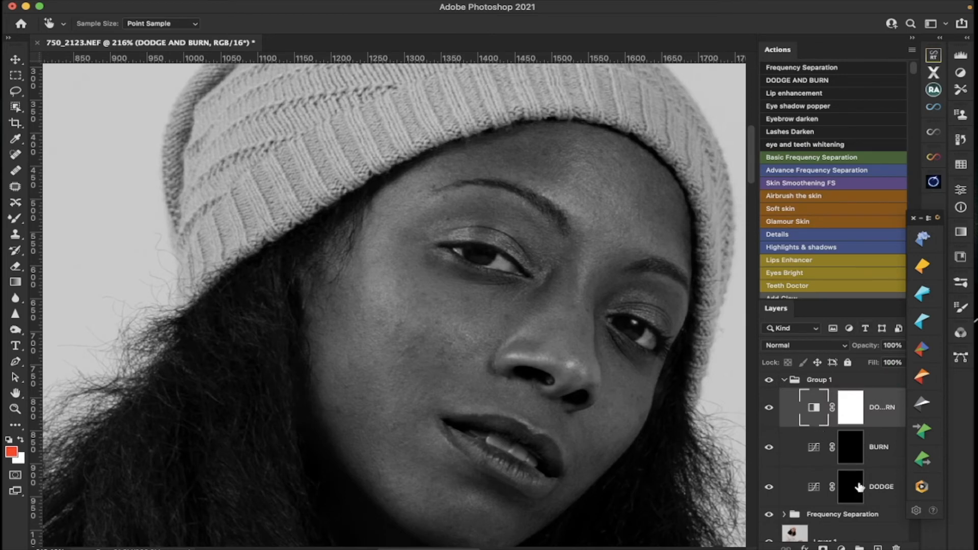
Brush white at 76% opacity on the DODGE mask over the temple, near cheek, nose bridge, forehead centre, chin and jaw
click(860, 492)
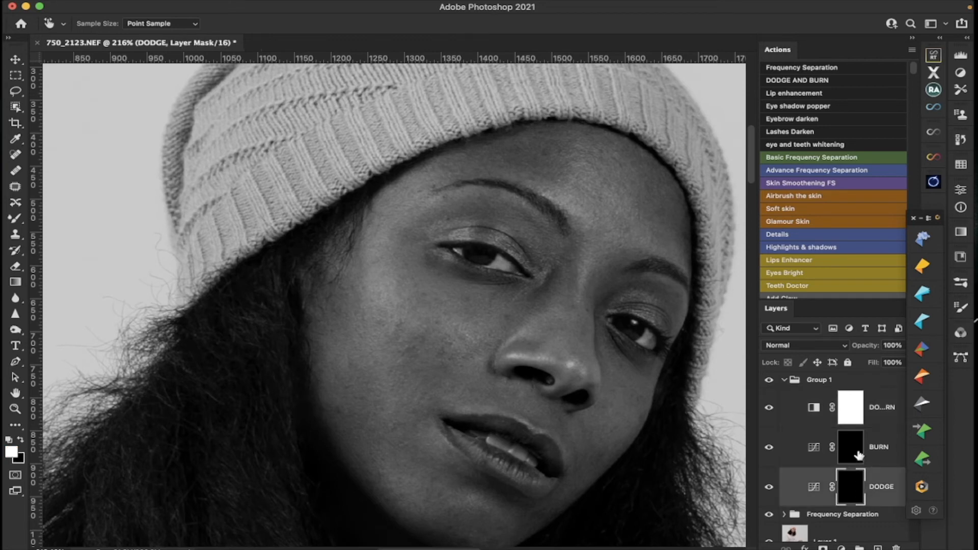
click(859, 455)
click(858, 489)
click(854, 452)
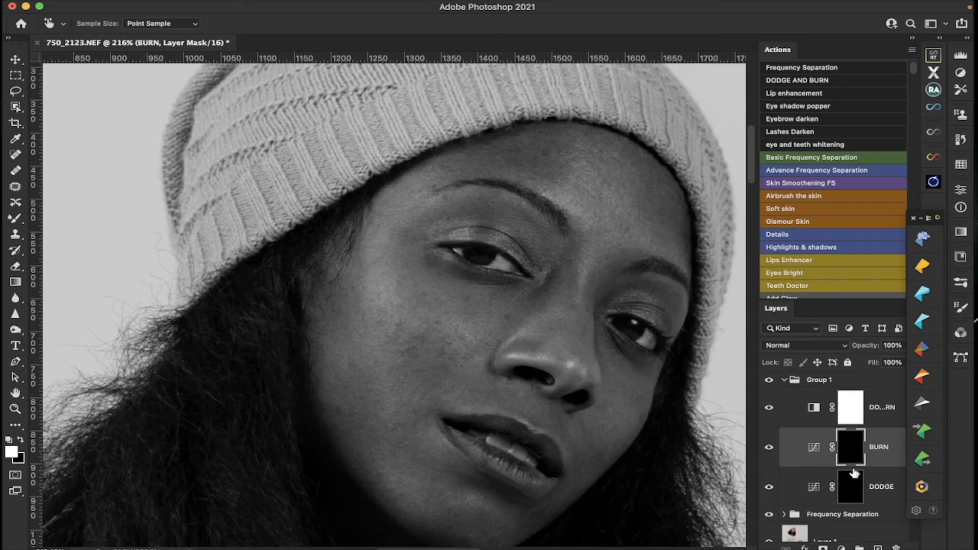
click(856, 493)
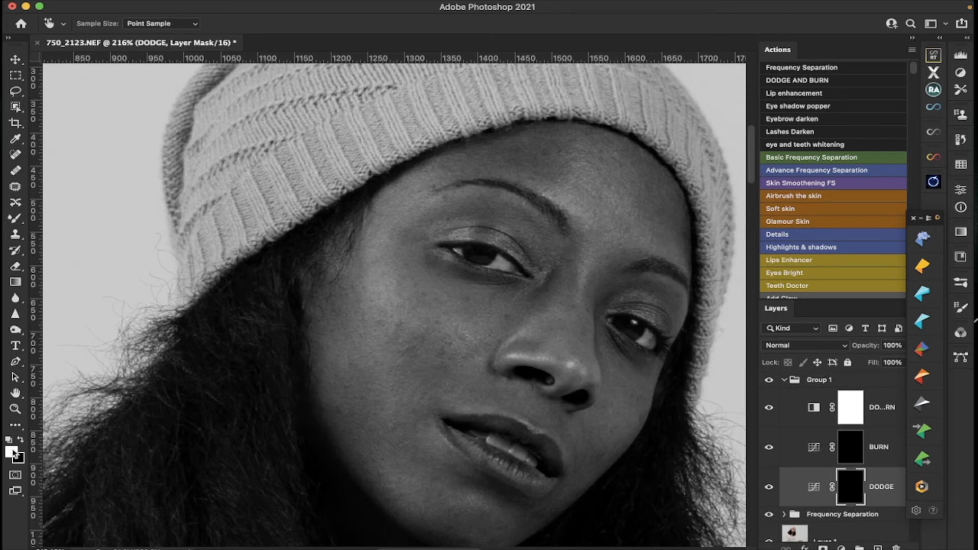
drag(16, 219, 60, 218)
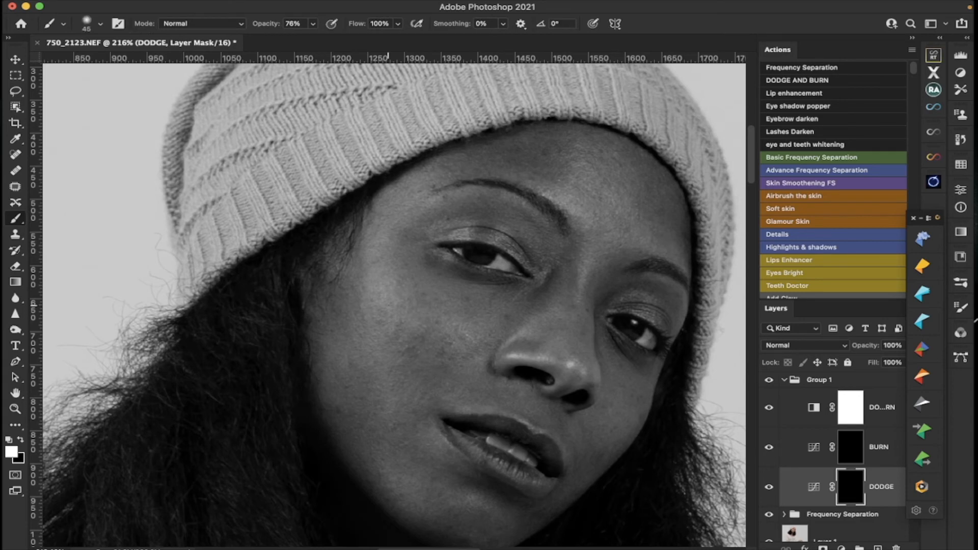
mouse_move(400, 209)
mouse_down()
mouse_move(384, 236)
mouse_move(376, 314)
mouse_move(389, 392)
mouse_up()
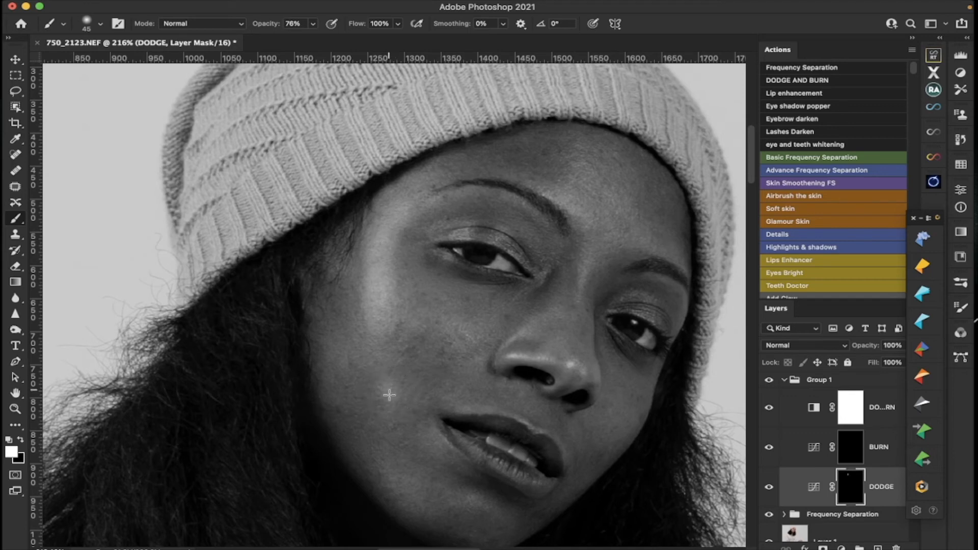
drag(578, 298, 587, 246)
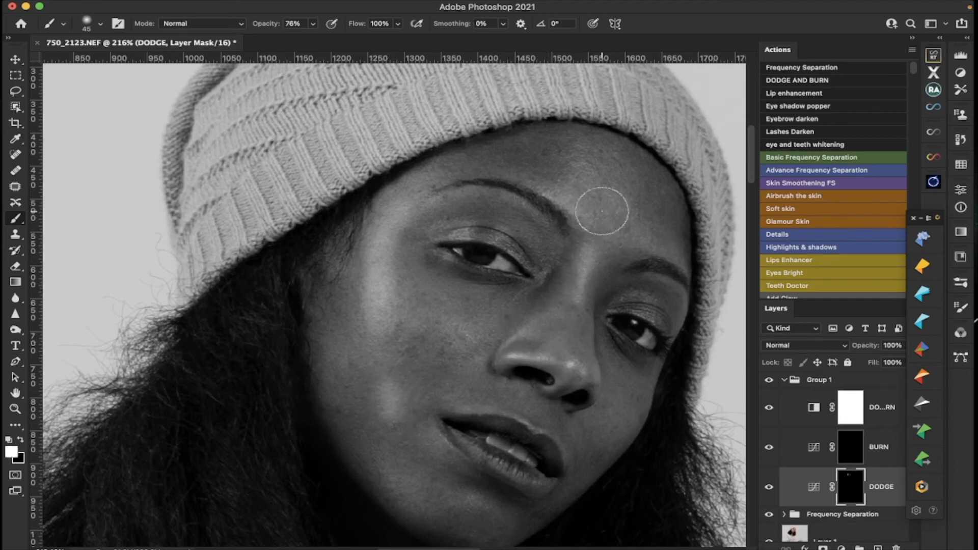
drag(602, 211, 600, 202)
scroll(585, 321, down, 3)
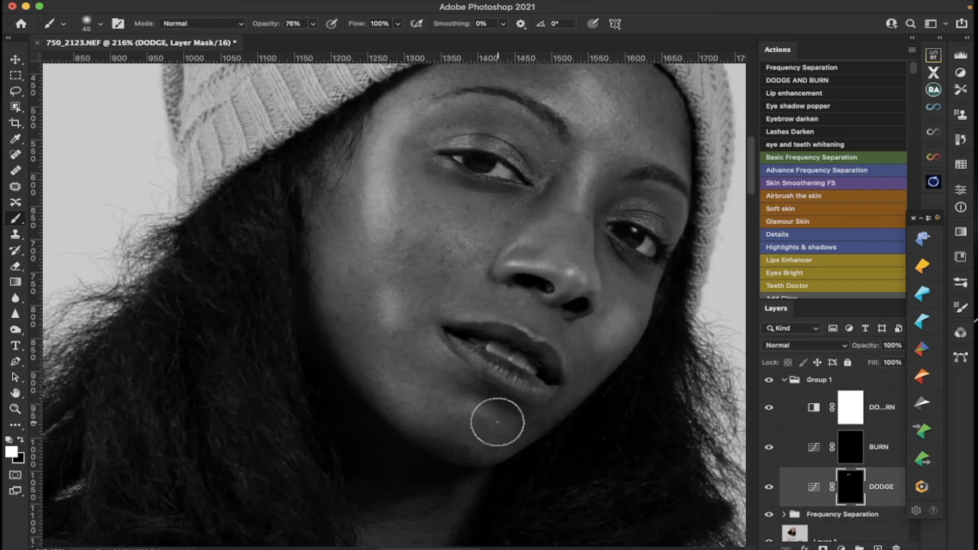
mouse_move(478, 410)
mouse_down()
mouse_move(404, 398)
mouse_move(390, 372)
mouse_up()
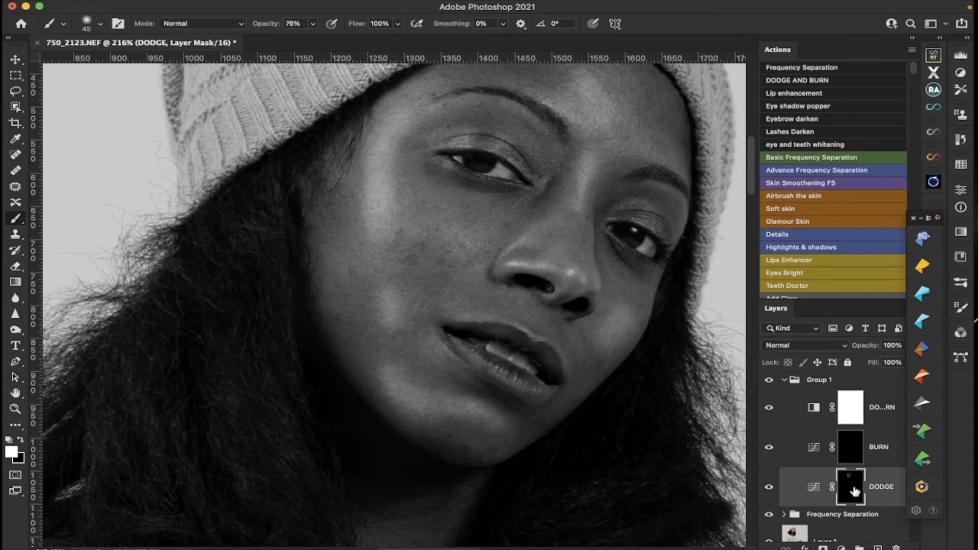
Feather the DODGE layer mask by about 38 px to soften the painted highlights
double_click(855, 492)
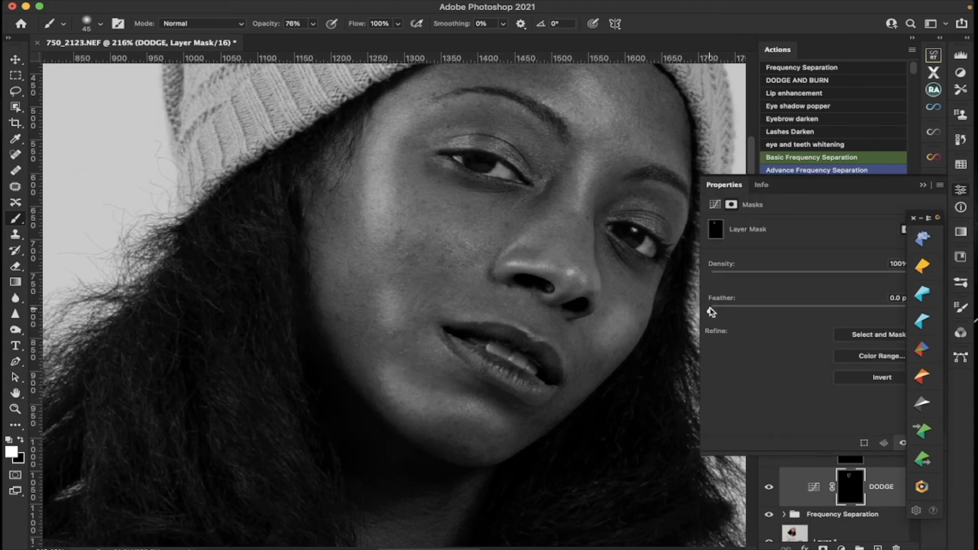
drag(711, 311, 816, 310)
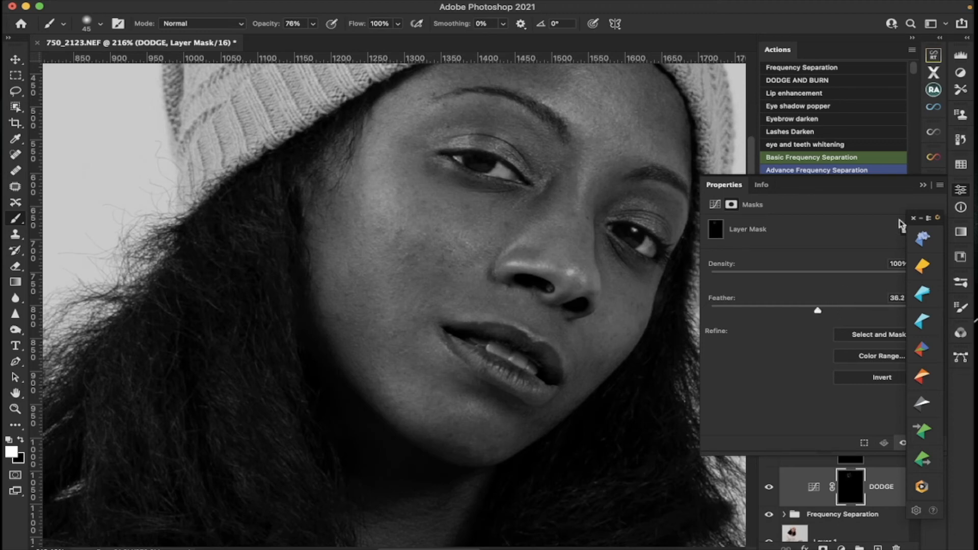
click(928, 185)
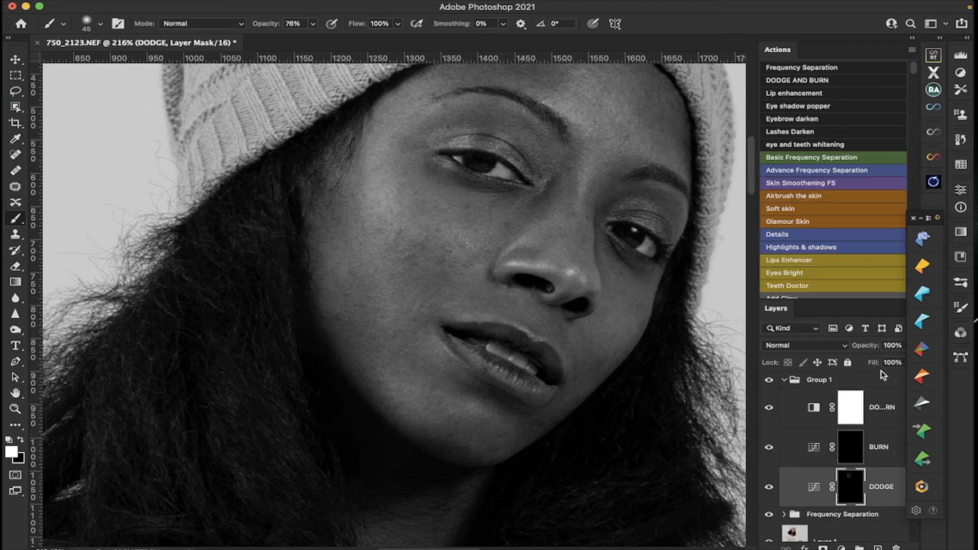
Brush white on the BURN mask with a 25 px brush to darken the near side of the nose from brow to nostril
click(852, 449)
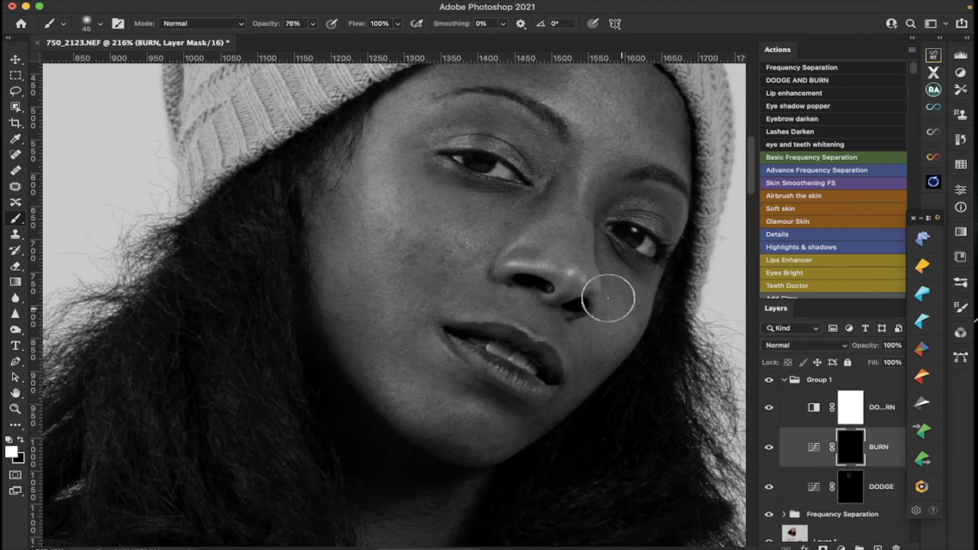
key(bracketleft)
key(bracketleft)
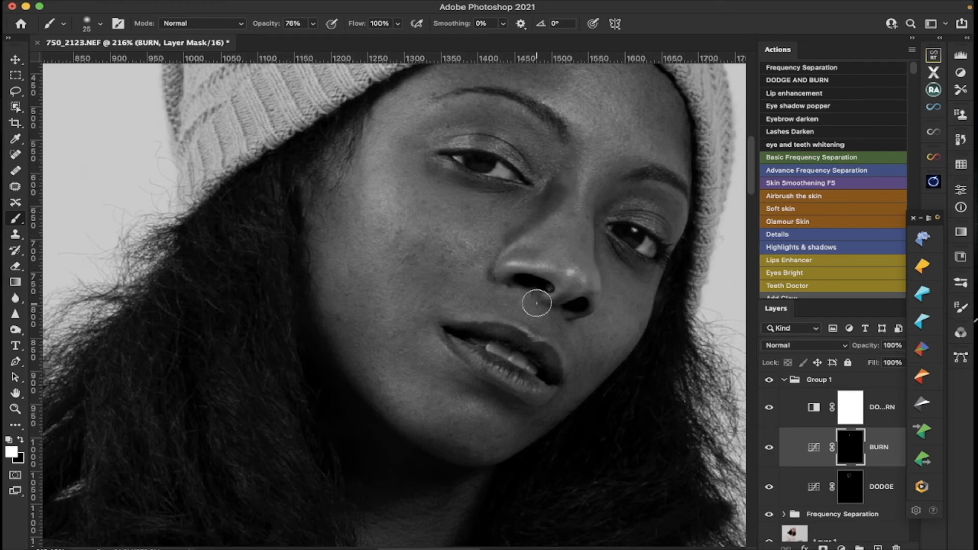
scroll(358, 292, up, 3)
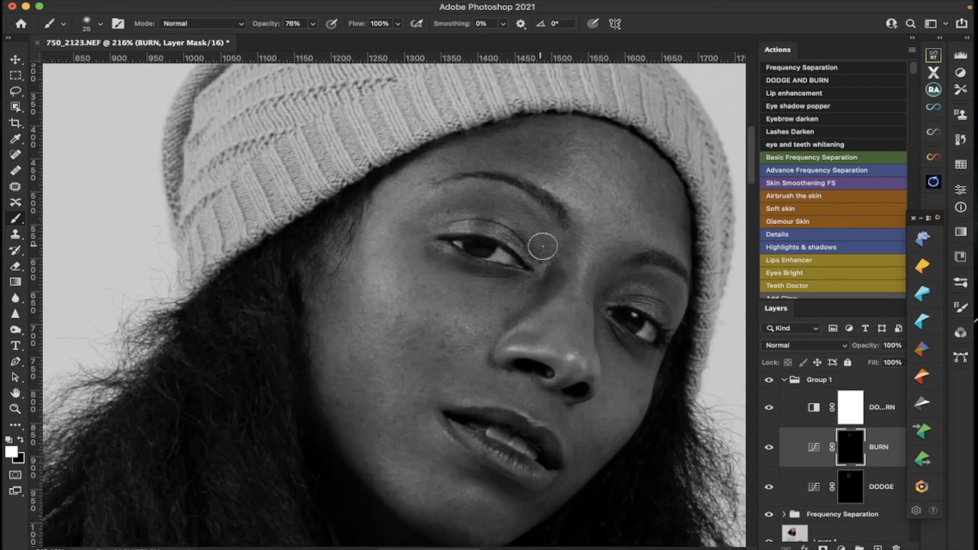
mouse_move(563, 251)
mouse_down()
mouse_move(559, 271)
mouse_move(498, 332)
mouse_up()
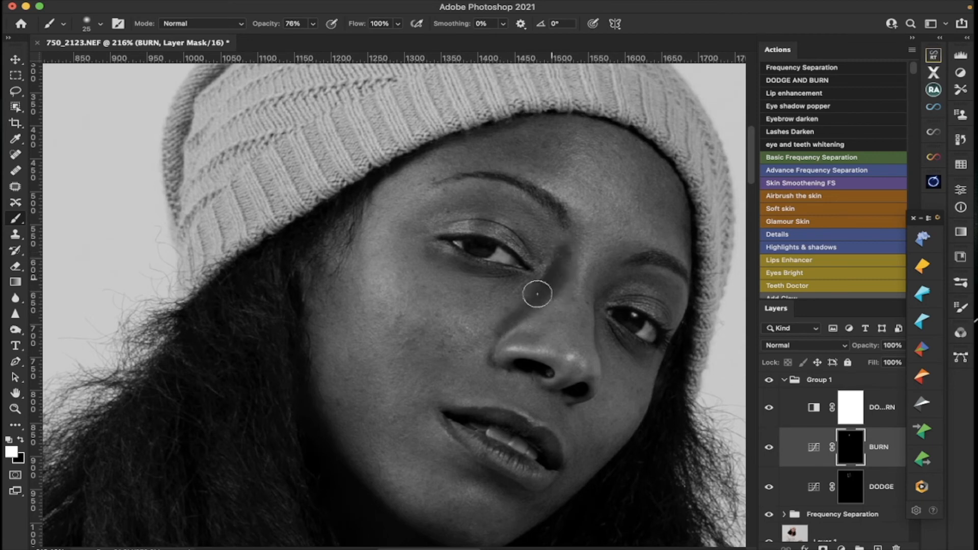
Feather the BURN layer mask strongly to soften the painted shadows
double_click(850, 448)
drag(712, 310, 857, 301)
click(923, 185)
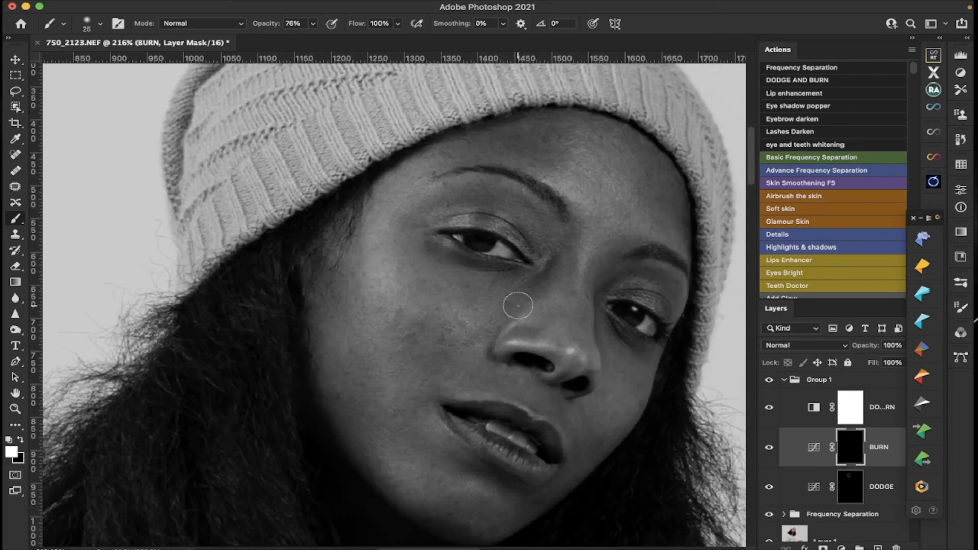
Hide the black-and-white check layer, collapse Group 1 and stamp all visible layers into a new layer on top
click(768, 408)
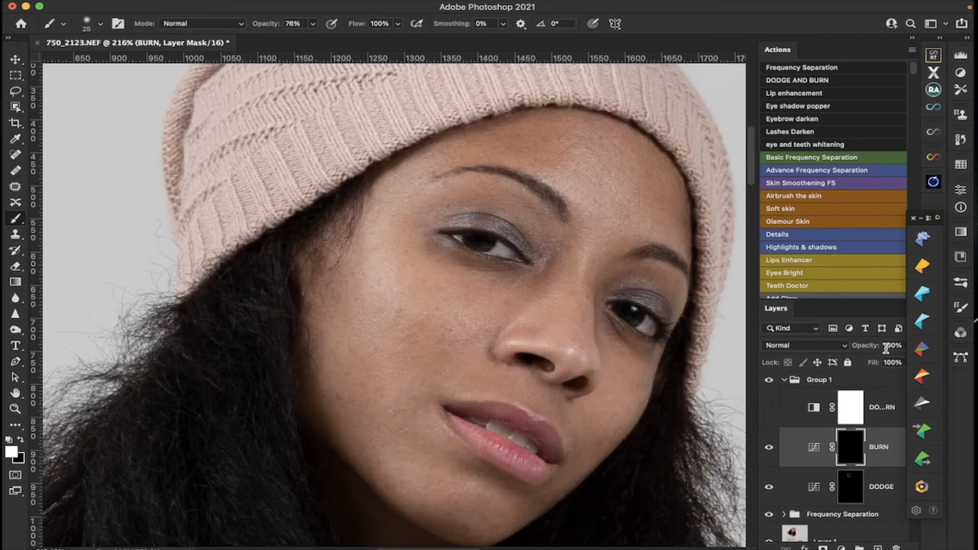
click(784, 381)
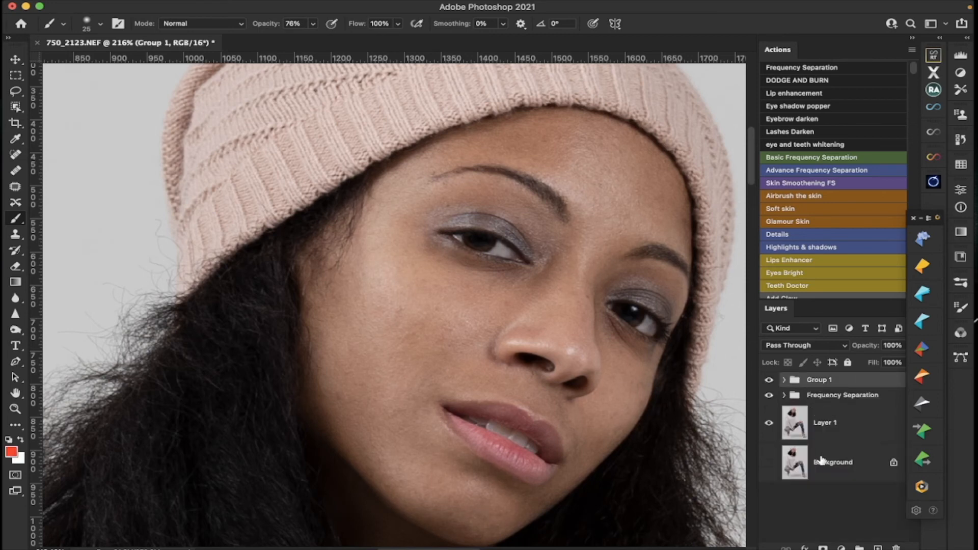
click(827, 507)
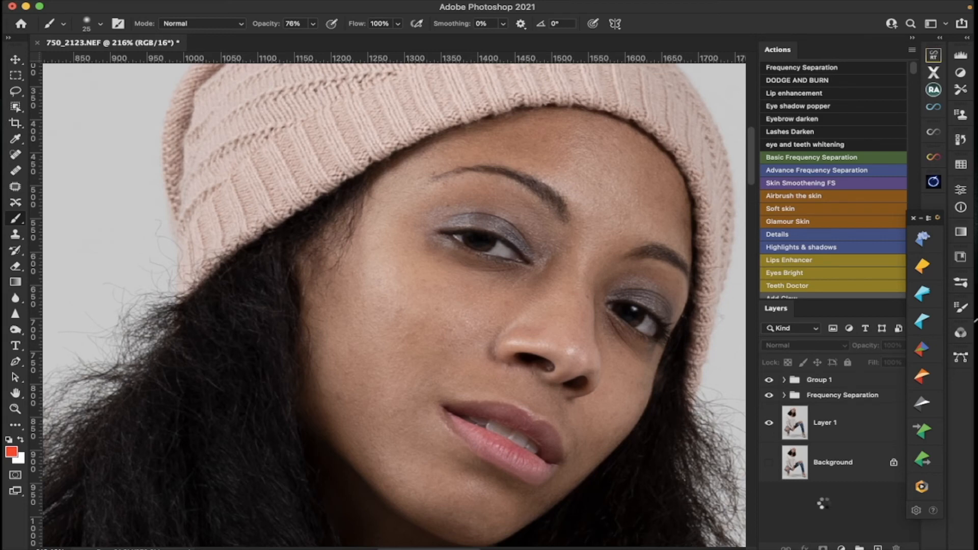
key(alt+shift+super+e)
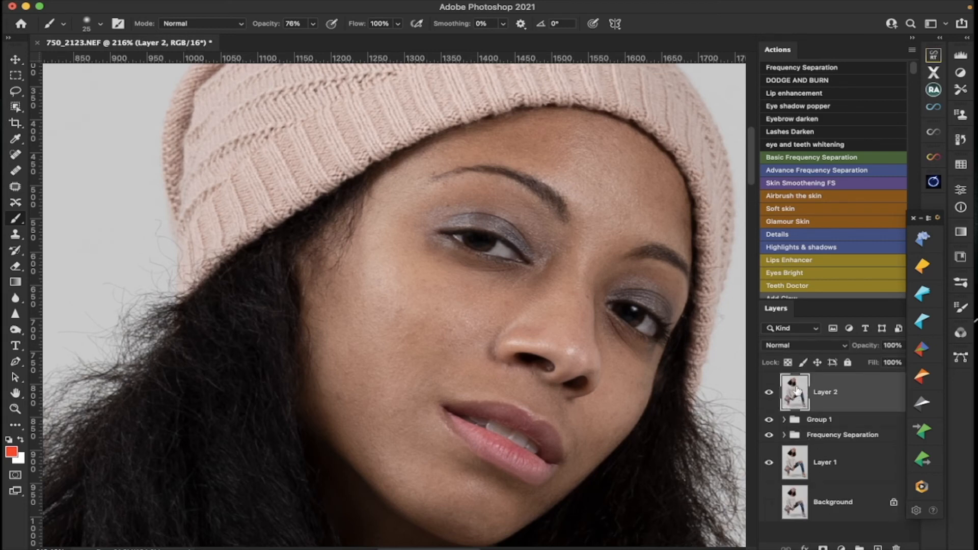
Run the Lip enhancement action on the stamped layer and set the brush opacity to 100%
click(796, 94)
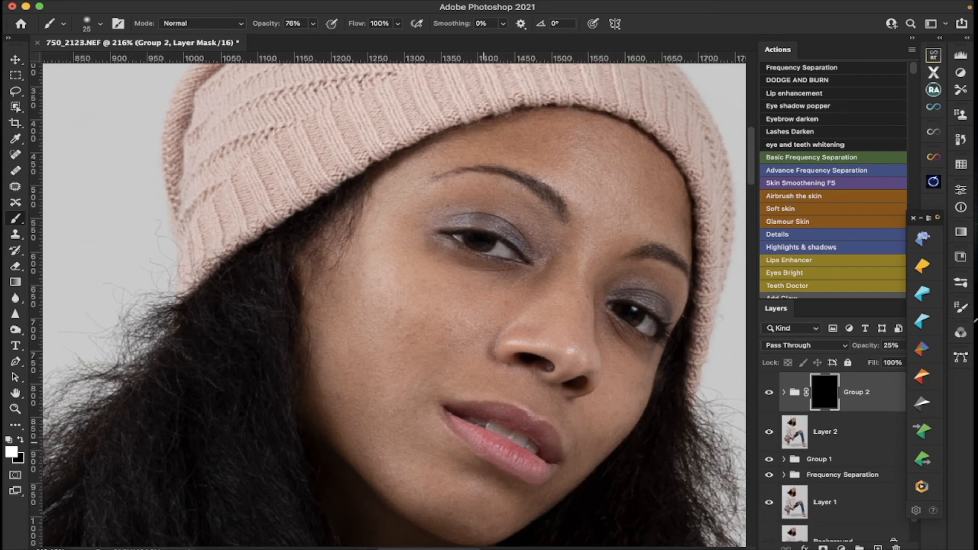
scroll(498, 410, down, 3)
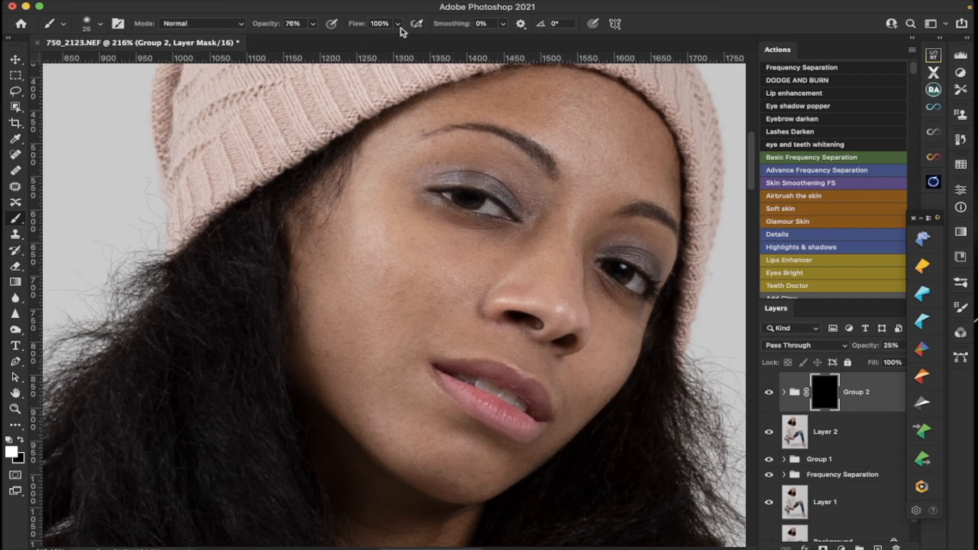
click(313, 24)
drag(312, 39, 367, 41)
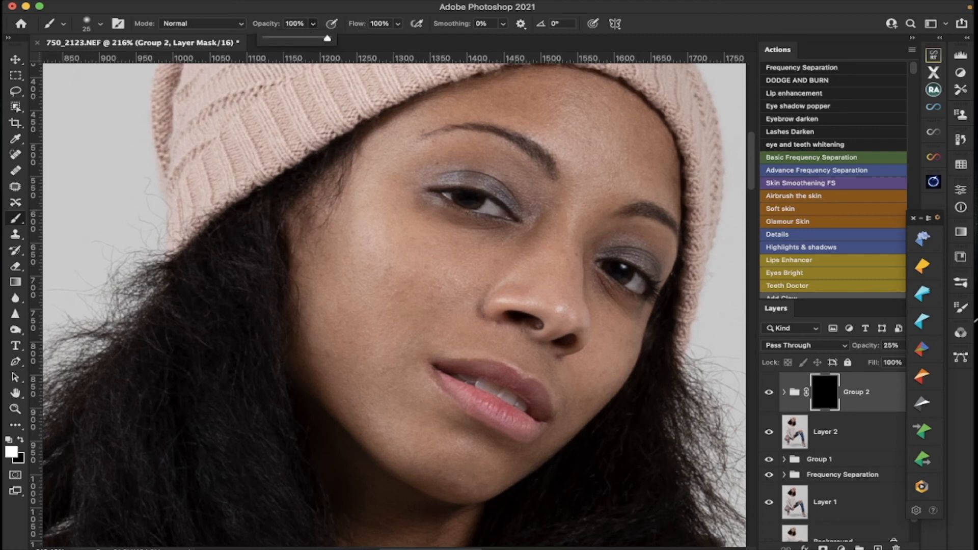
Paint white on the Group 2 mask over the upper and lower lips with a 15 px brush
drag(520, 431, 525, 426)
key(bracketleft)
key(bracketleft)
key(bracketleft)
key(bracketleft)
key(bracketleft)
key(bracketright)
key(bracketright)
key(bracketright)
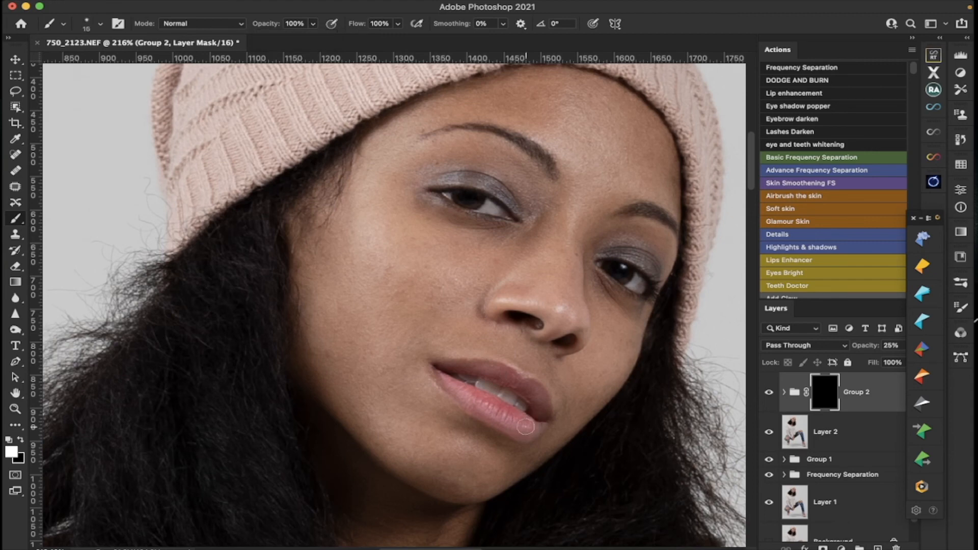
mouse_move(535, 429)
mouse_down()
mouse_move(499, 422)
mouse_move(448, 384)
mouse_up()
drag(497, 413, 519, 423)
mouse_move(475, 397)
mouse_down()
mouse_move(466, 388)
mouse_move(477, 368)
mouse_move(444, 368)
mouse_move(525, 386)
mouse_move(545, 420)
mouse_move(456, 386)
mouse_move(432, 365)
mouse_move(514, 376)
mouse_move(536, 393)
mouse_move(540, 427)
mouse_move(524, 435)
mouse_move(442, 377)
mouse_move(534, 432)
mouse_up()
Display the Group 2 mask on its own, fill the gaps in the upper lip with white and return to the image
alt+click(821, 391)
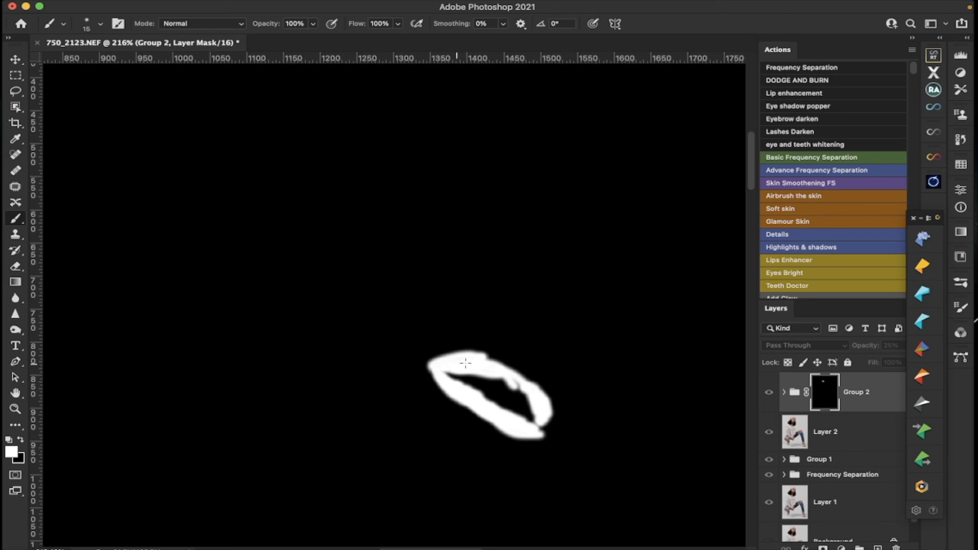
mouse_move(493, 362)
mouse_down()
mouse_move(525, 379)
mouse_move(513, 383)
mouse_up()
mouse_move(516, 375)
mouse_down()
mouse_move(538, 388)
mouse_move(538, 424)
mouse_up()
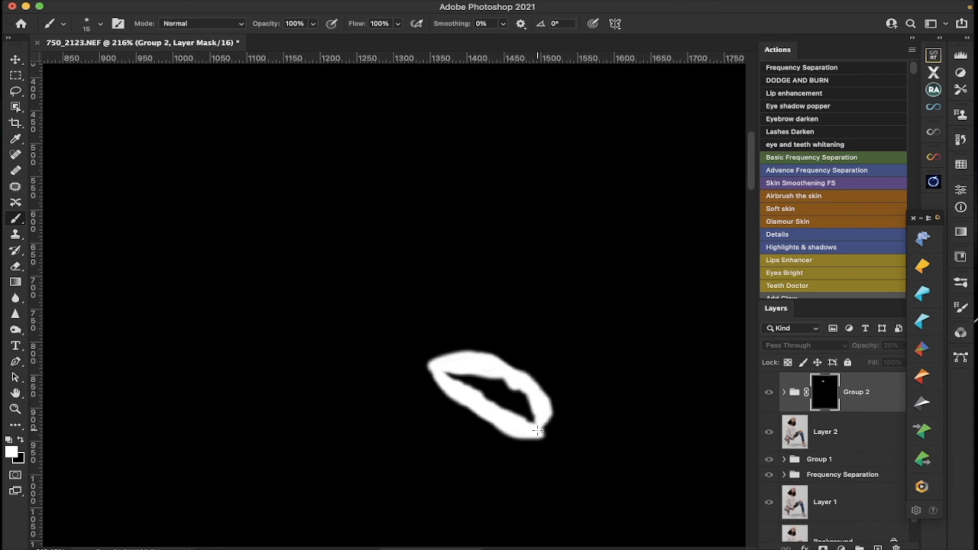
alt+click(822, 397)
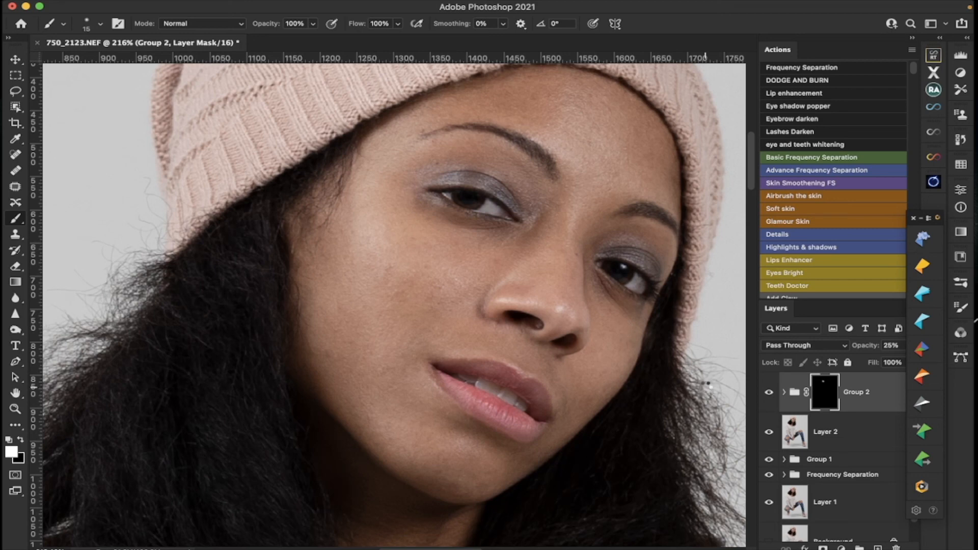
Stamp all visible layers into a new layer on top and run the Eye shadow popper action on it
key(super+alt+shift+e)
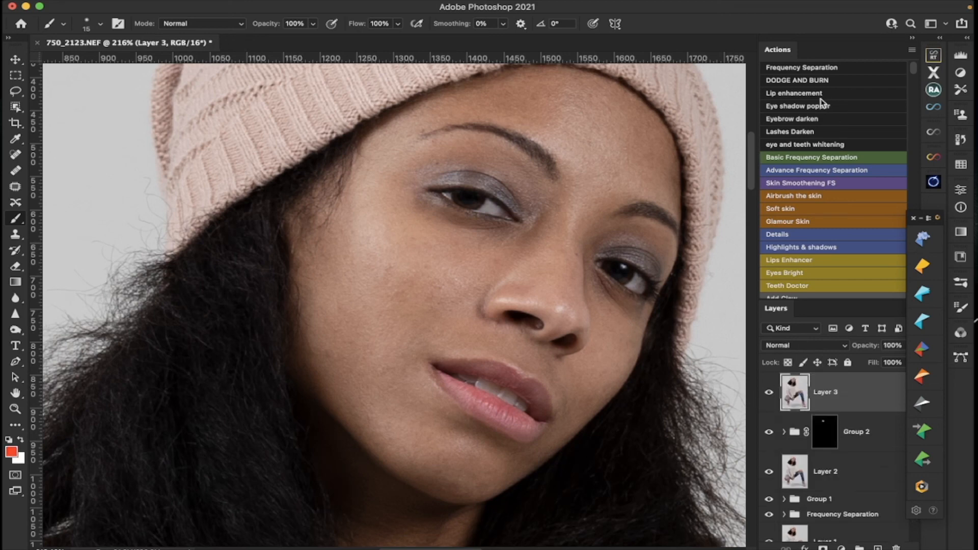
click(791, 111)
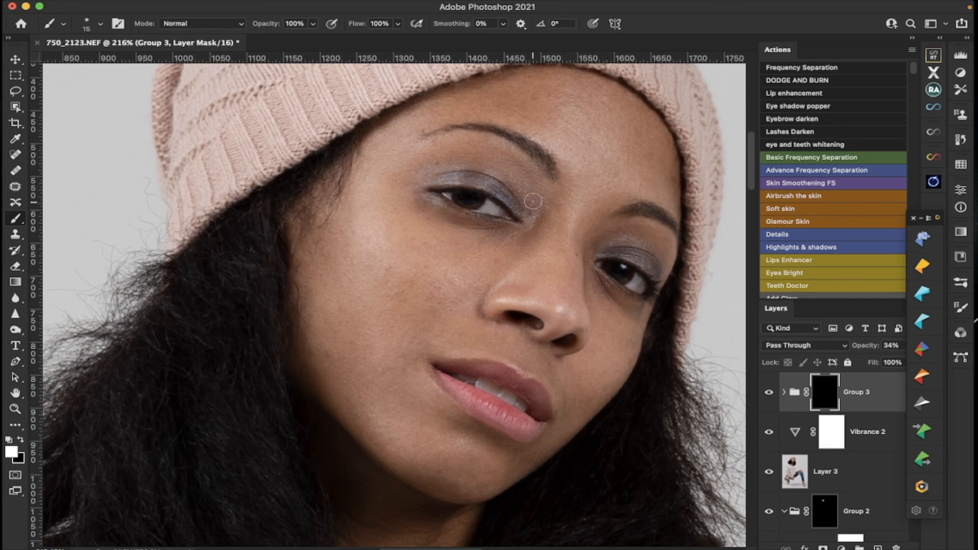
Paint white on the Group 3 mask over the eye shadow with a 30 px brush and compare the image with and without the group
key(bracketright)
key(bracketright)
key(bracketright)
mouse_move(533, 197)
mouse_down()
mouse_move(509, 167)
mouse_move(432, 159)
mouse_move(519, 195)
mouse_up()
drag(431, 158, 532, 197)
click(769, 394)
click(768, 396)
click(768, 397)
click(768, 397)
Set the Group 3 opacity to 100% and toggle the group's visibility to compare the eye shadow before and after
drag(927, 217, 80, 195)
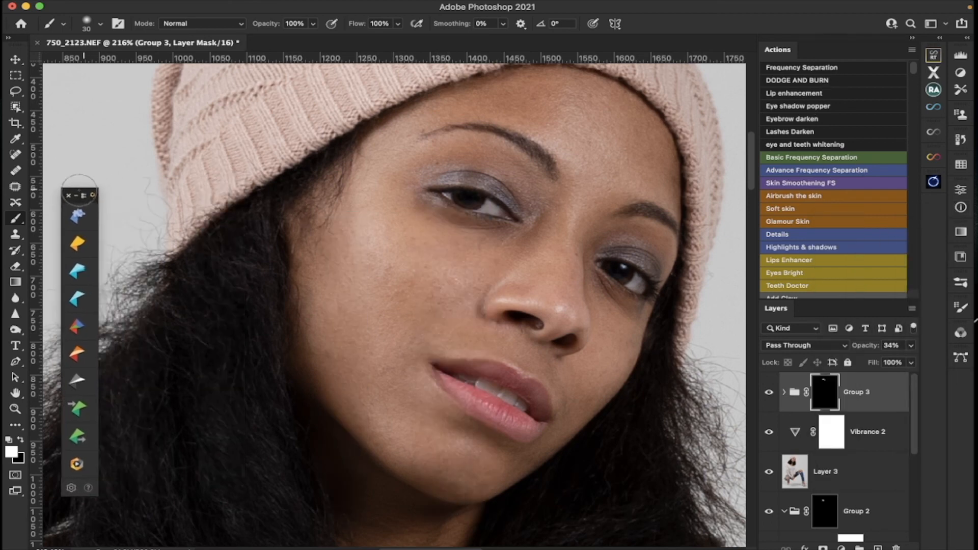
click(910, 346)
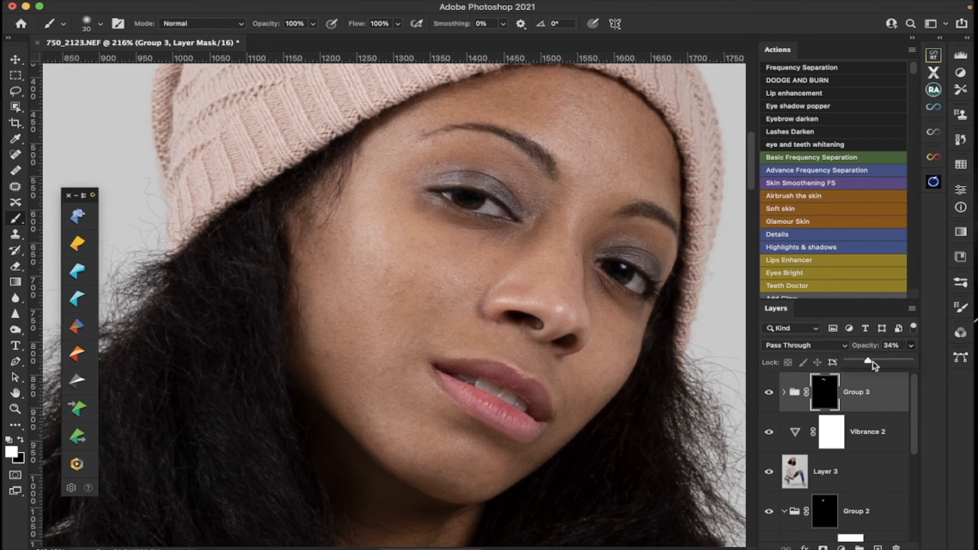
drag(870, 362, 923, 366)
click(664, 254)
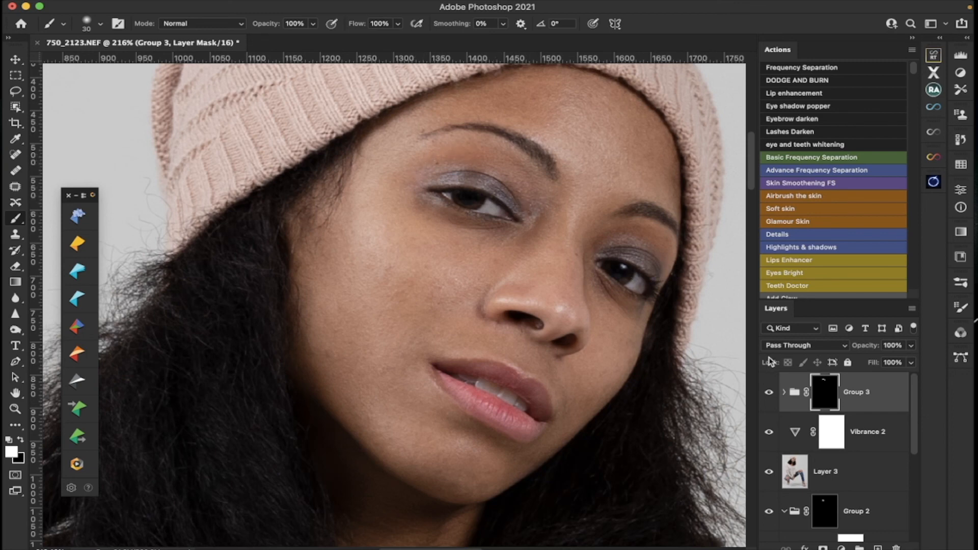
click(770, 396)
click(769, 396)
click(770, 397)
click(769, 396)
Run the Lashes Darken action and magnify the nearer eye to 500%
click(775, 134)
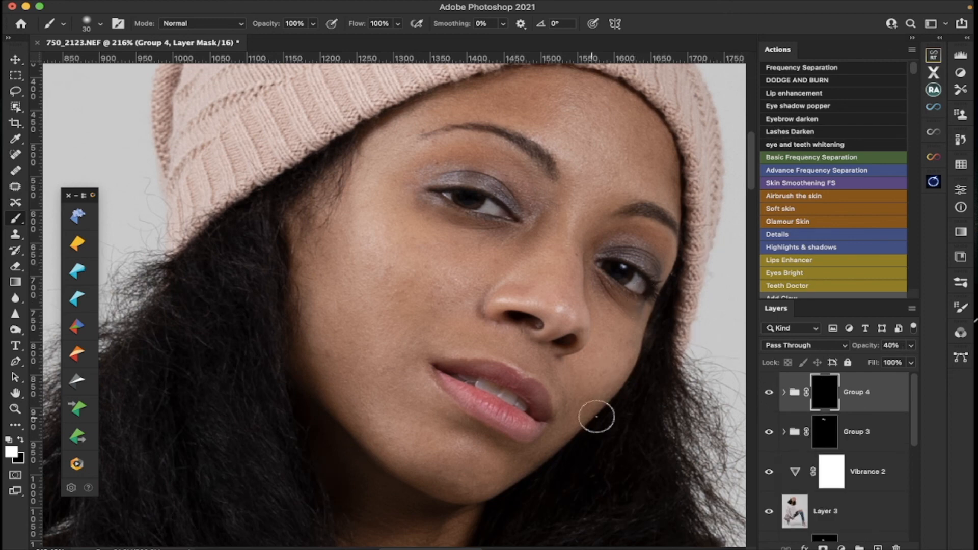
click(15, 410)
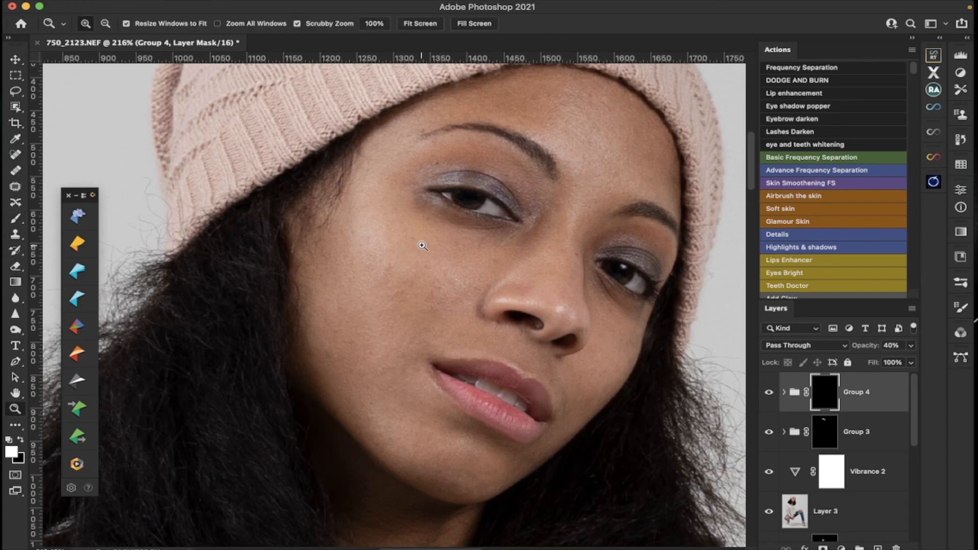
drag(423, 243, 424, 243)
scroll(424, 242, up, 3)
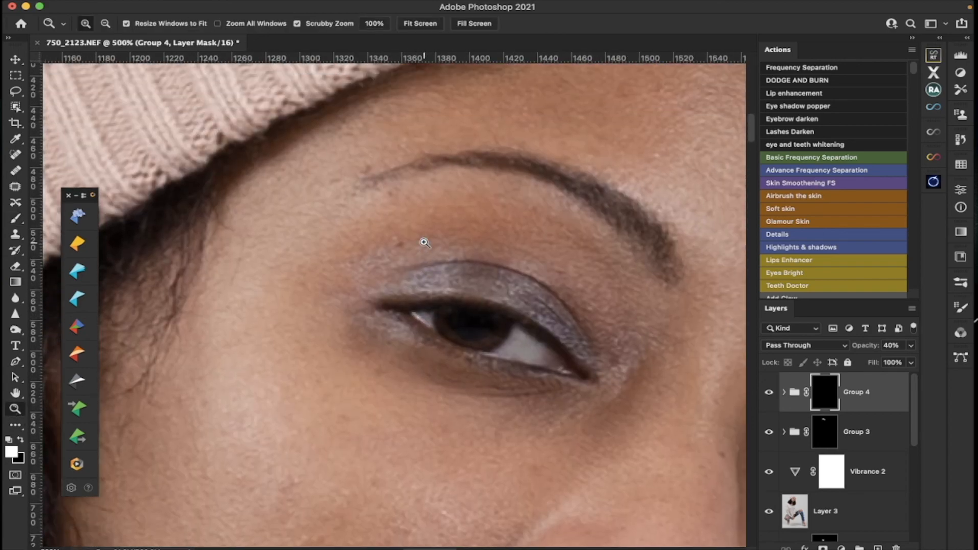
scroll(424, 243, right, 4)
scroll(424, 243, left, 2)
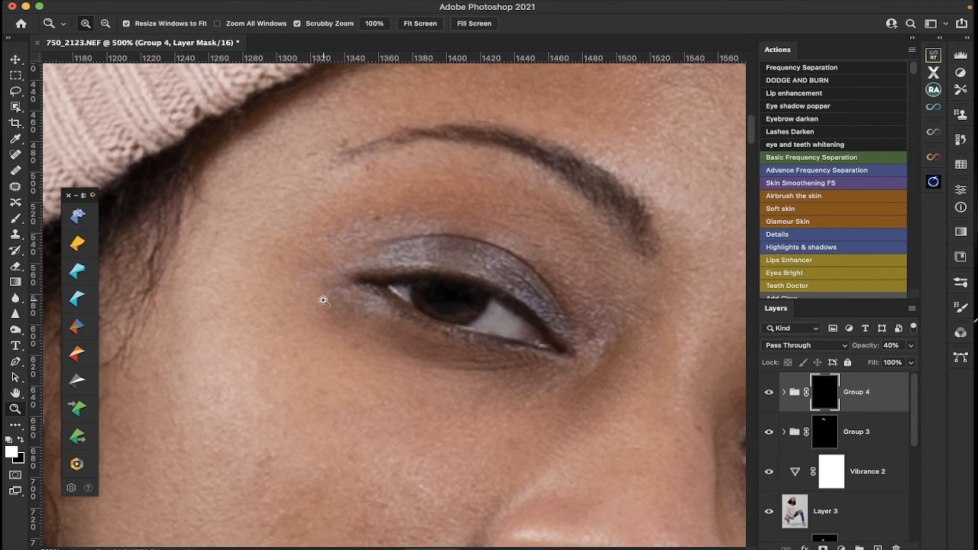
Reduce the brush to 8 px for painting the lashes on the Group 4 mask
click(16, 219)
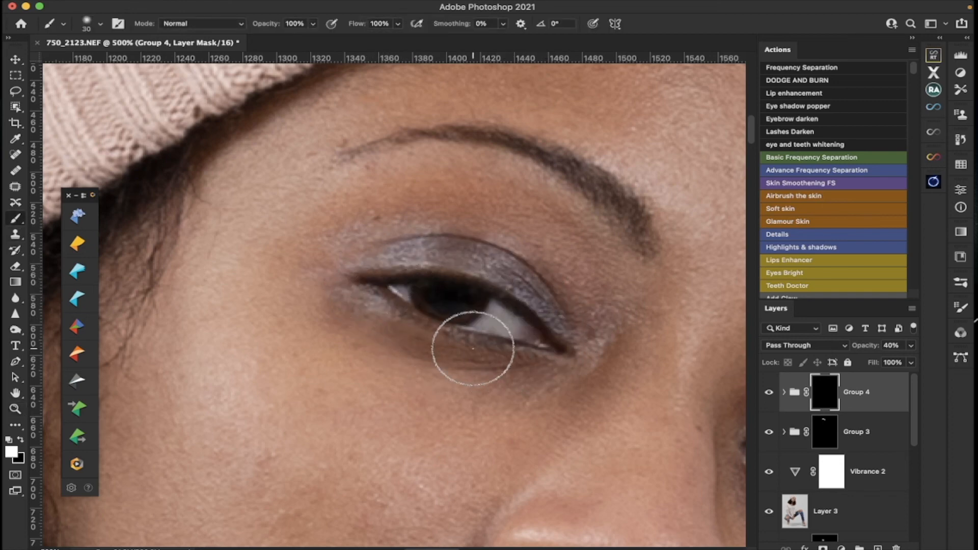
key(bracketleft)
key(bracketleft)
key(bracketleft)
key(bracketleft)
key(bracketleft)
key(bracketleft)
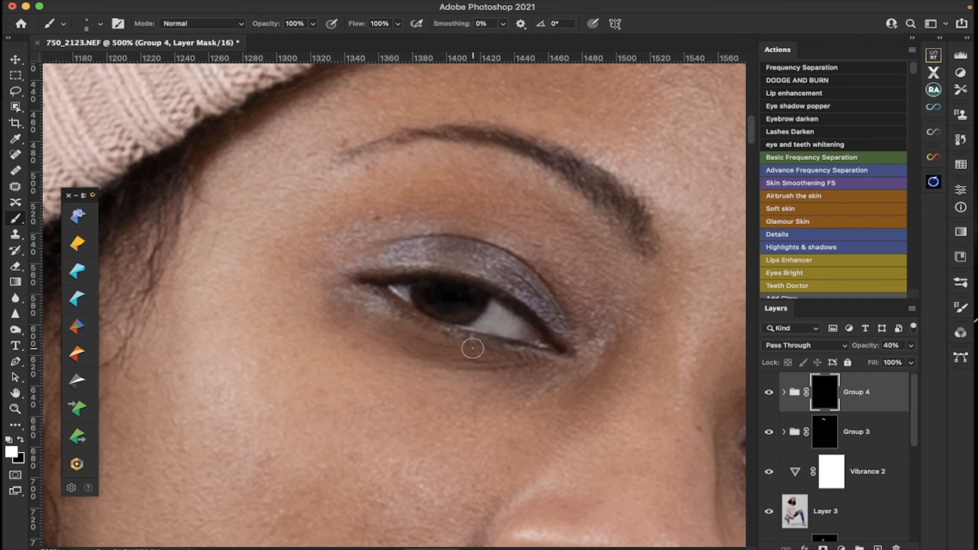